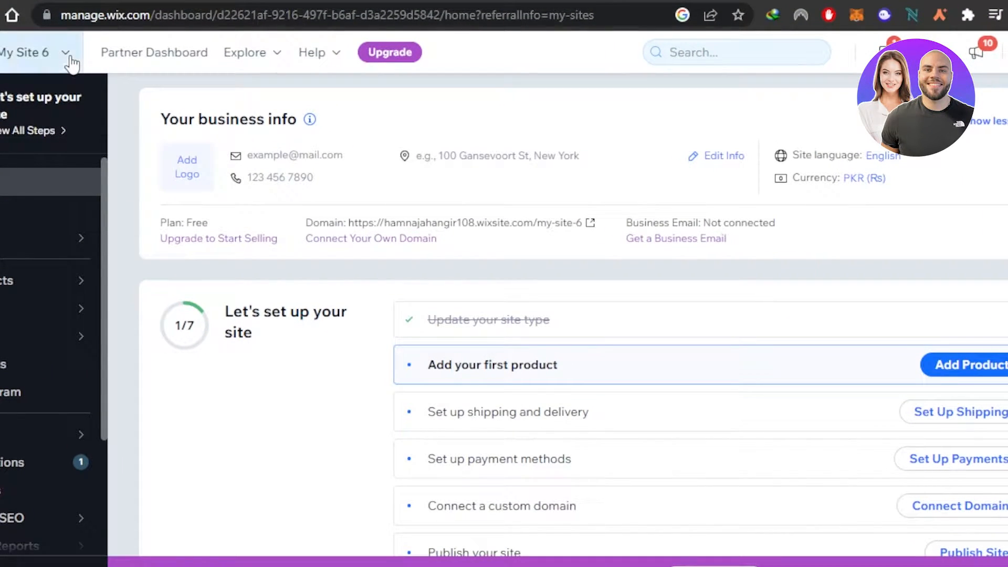
left_click(66, 53)
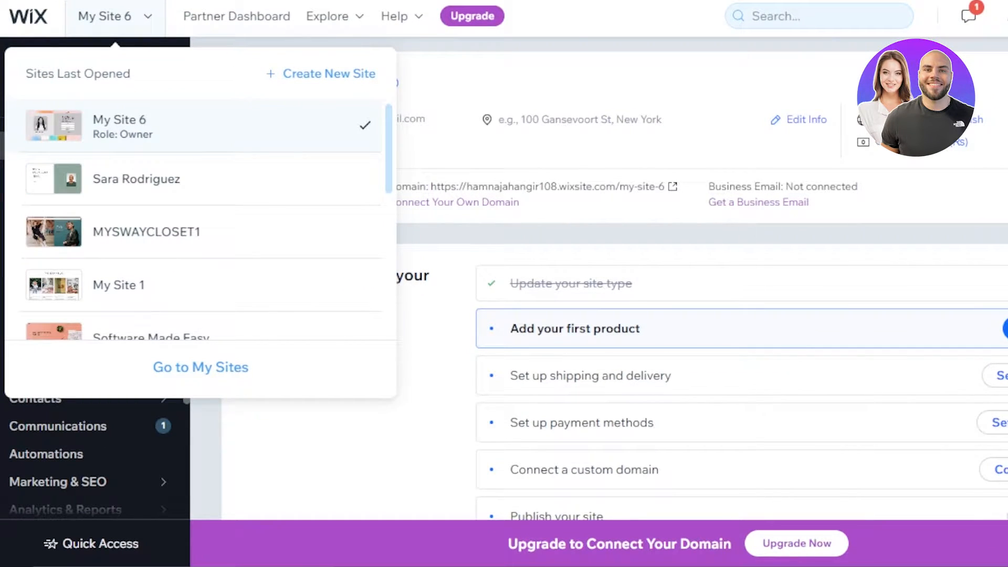
scroll(598, 284, "up", 1)
scroll(599, 284, "down", 5)
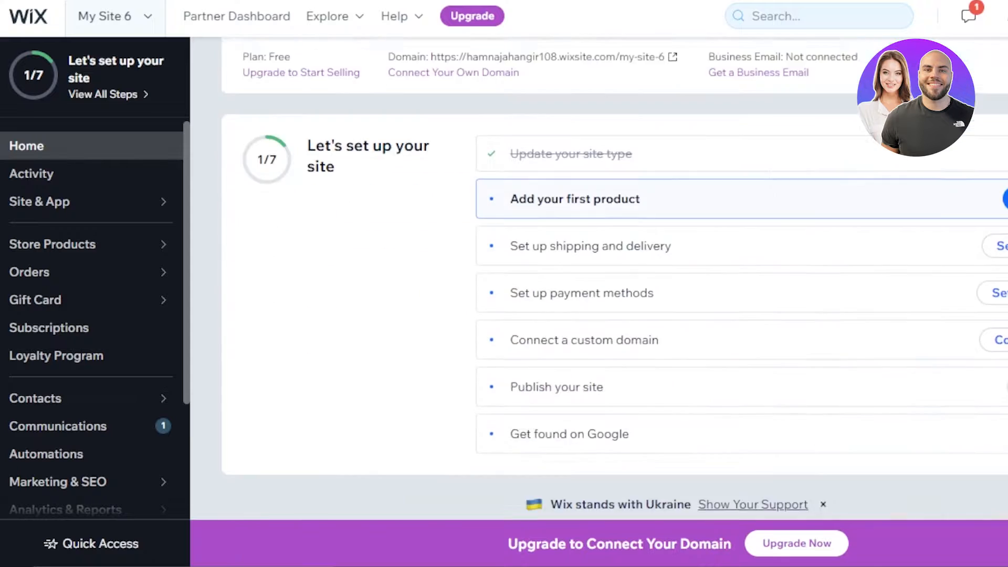
scroll(598, 283, "up", 5)
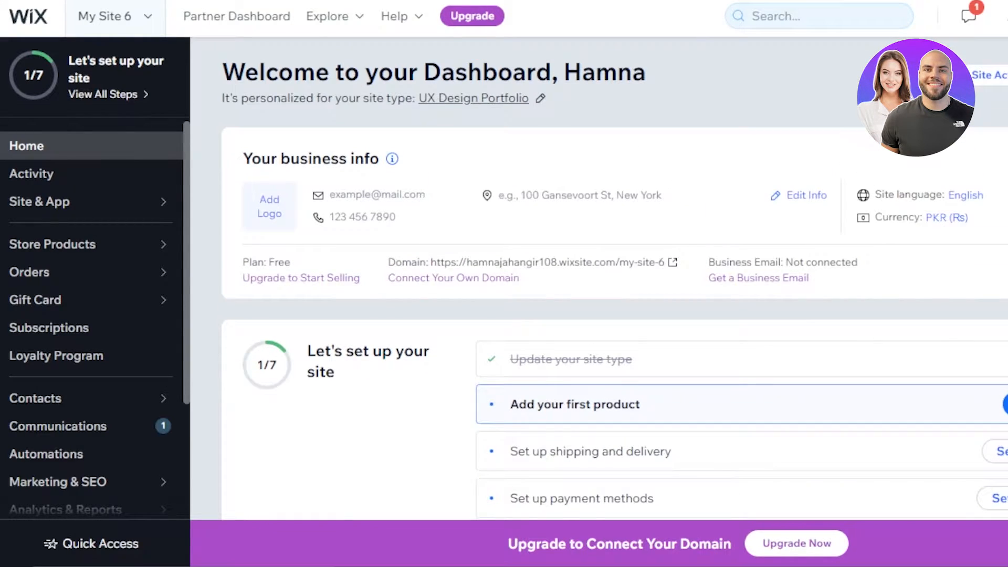
scroll(598, 283, "down", 3)
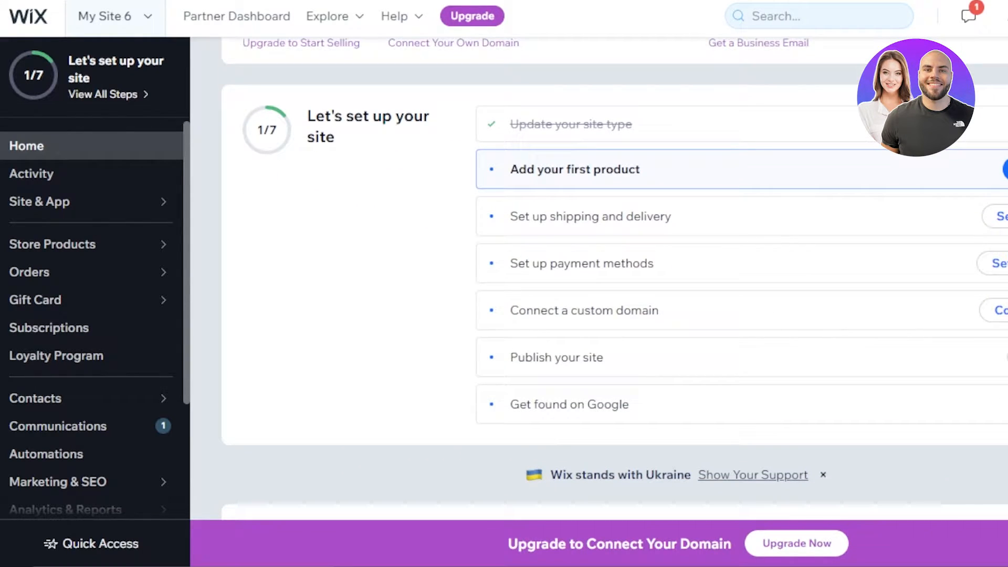
scroll(598, 283, "up", 3)
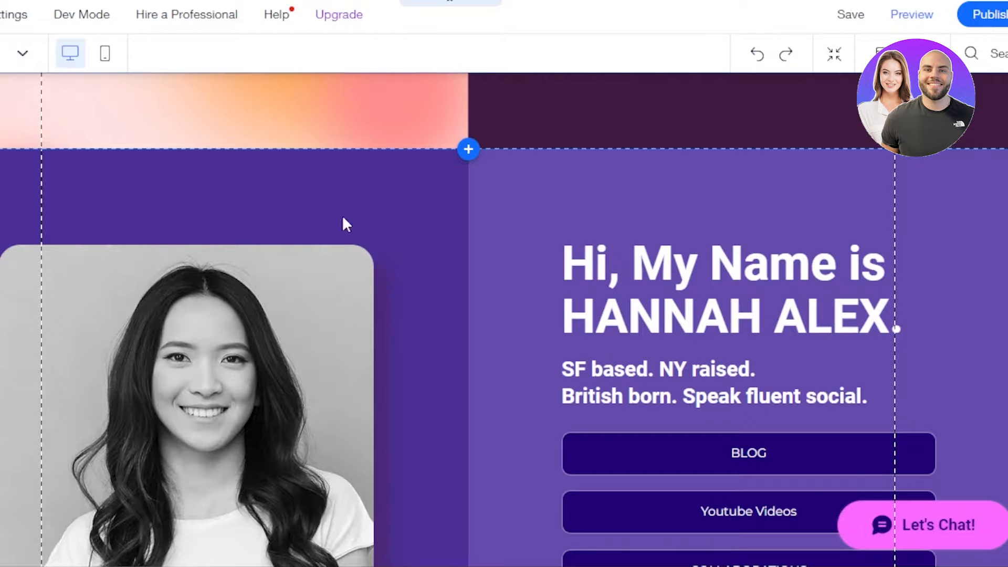
Scroll through the HOME page's hero section and photo gallery in the editor
scroll(504, 315, "down", 10)
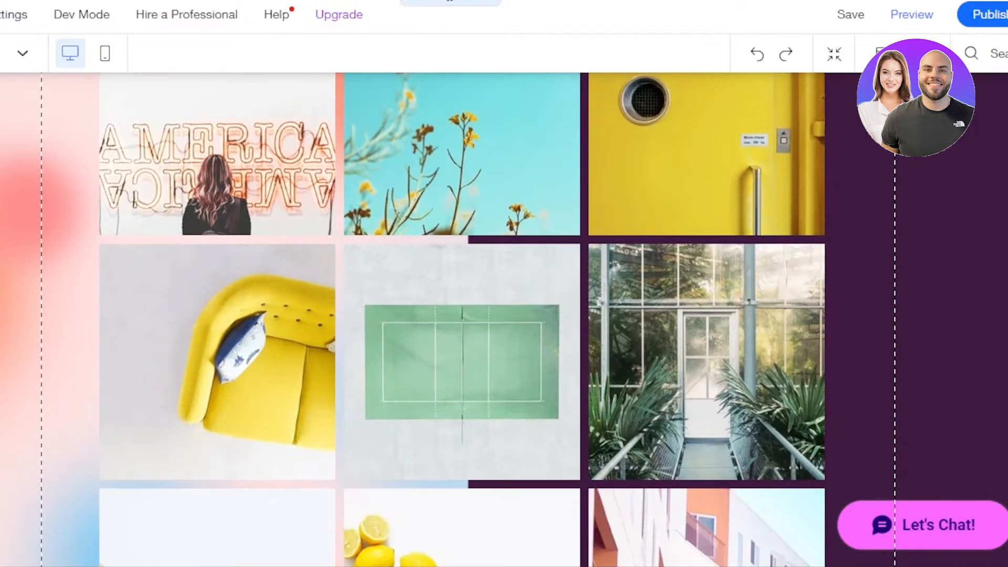
scroll(504, 315, "down", 7)
scroll(504, 315, "up", 20)
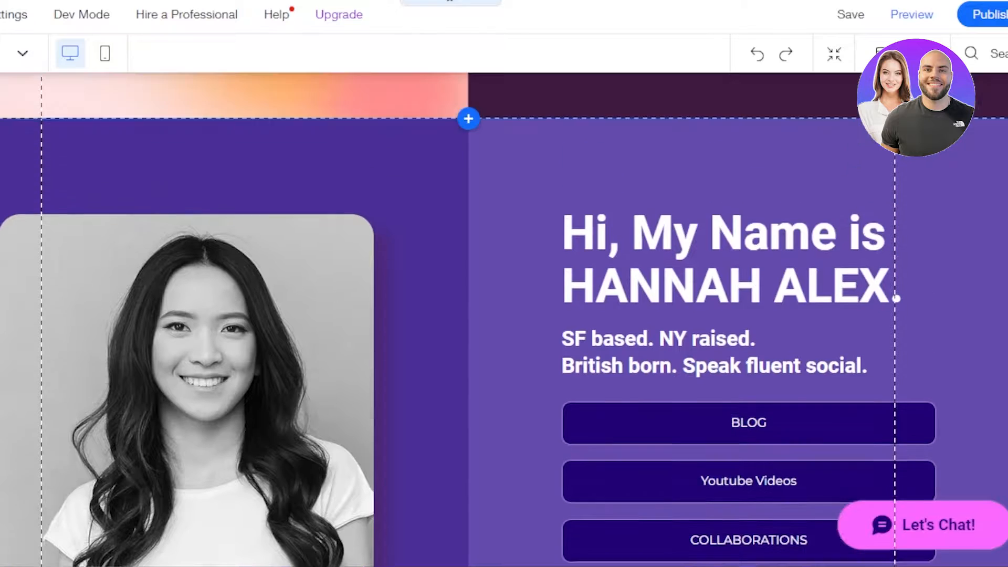
scroll(504, 315, "down", 12)
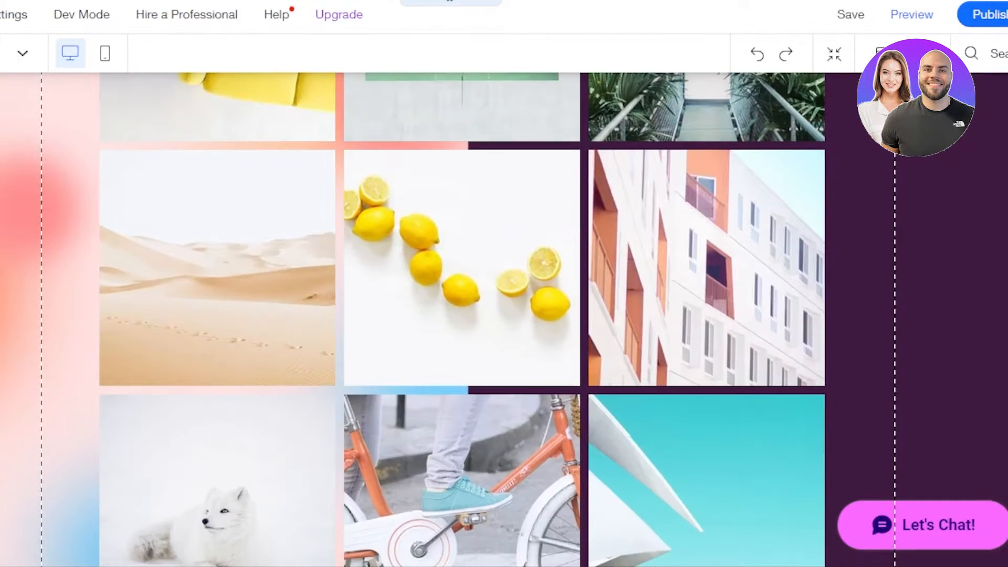
scroll(504, 315, "down", 4)
scroll(504, 315, "up", 12)
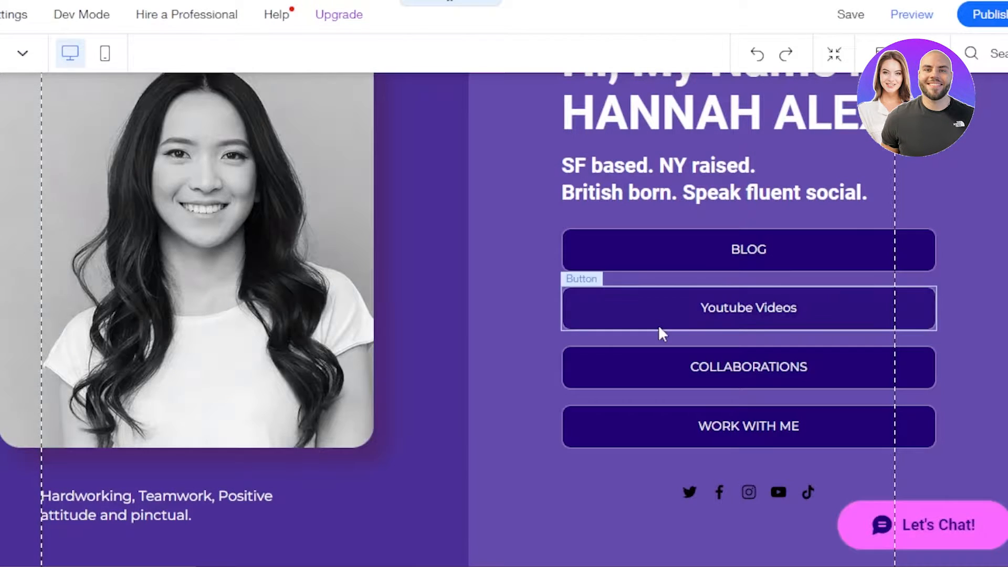
scroll(659, 333, "down", 7)
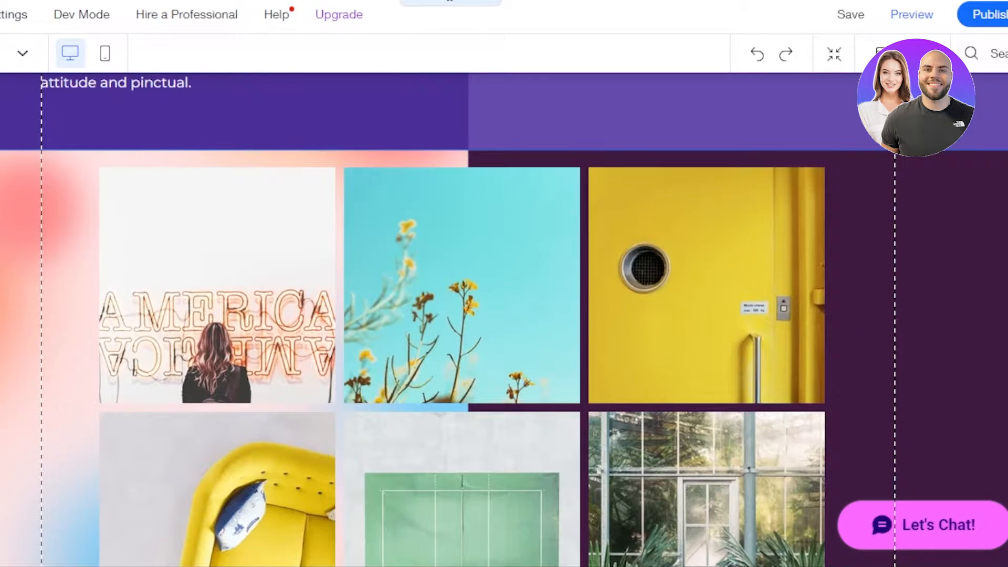
scroll(504, 320, "up", 7)
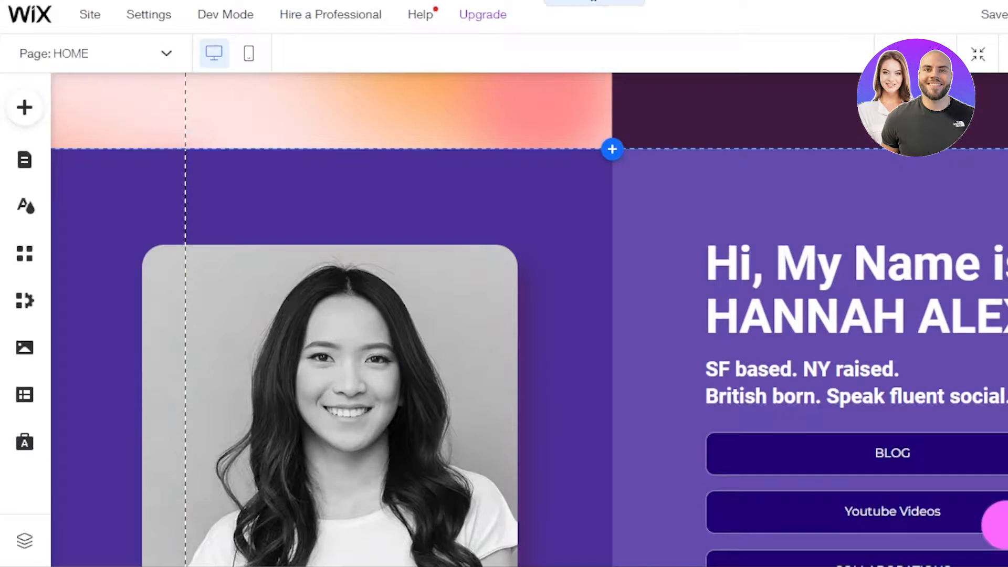
scroll(525, 320, "down", 9)
scroll(762, 124, "up", 9)
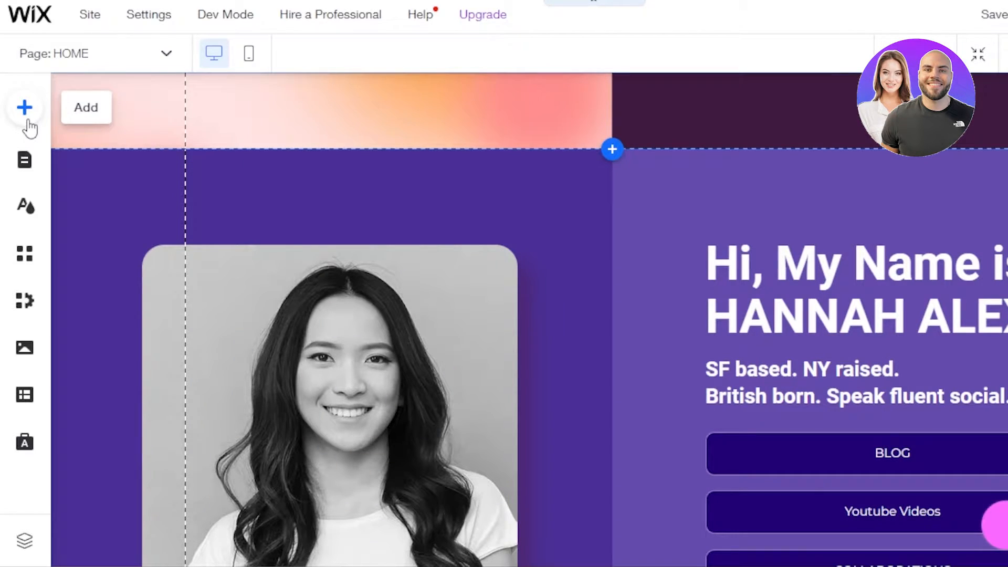
Add a blank light Classic strip, shorten its height, and move it up into the header
left_click(28, 122)
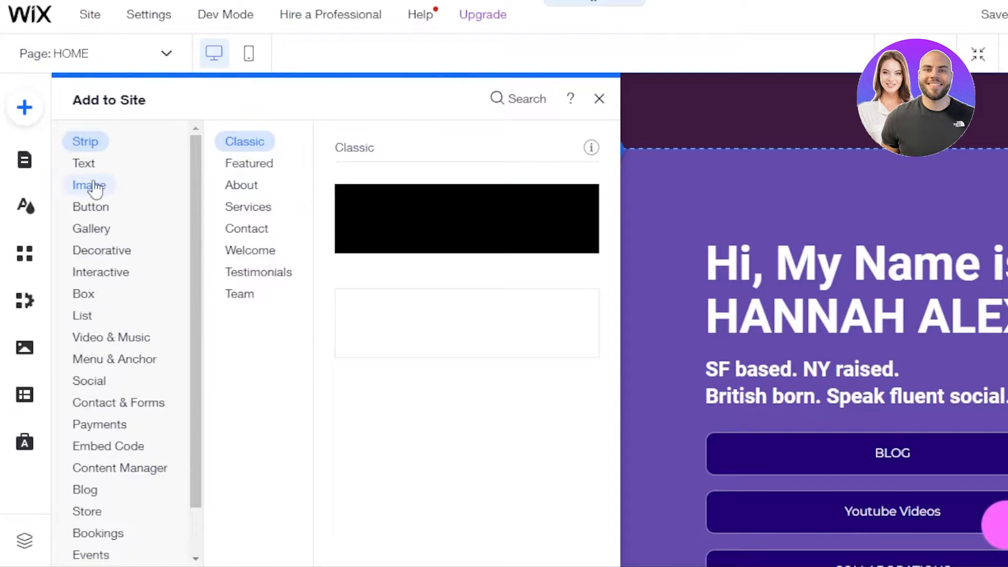
left_click(74, 187)
left_click(152, 402)
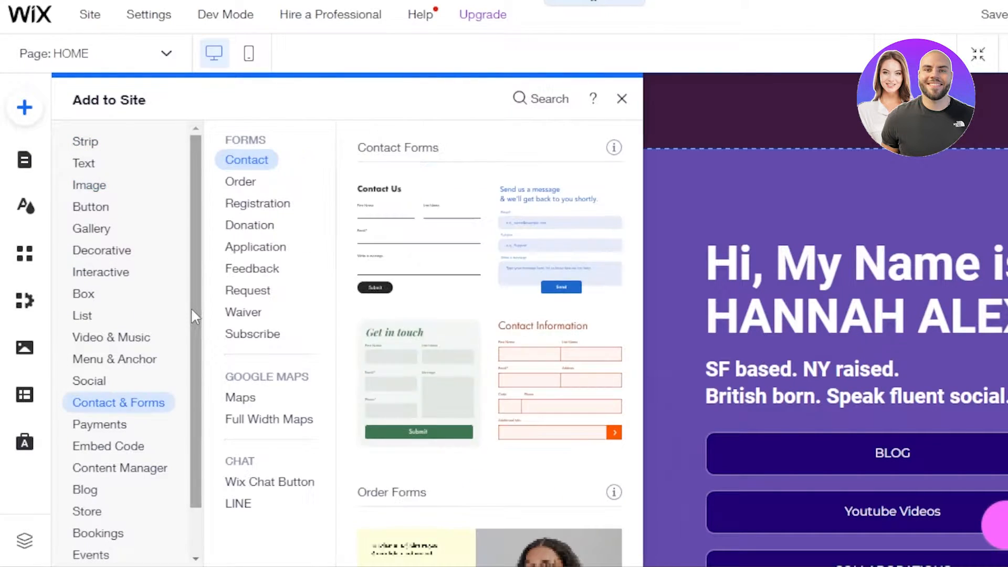
left_click_drag(193, 315, 190, 378)
left_click(88, 143)
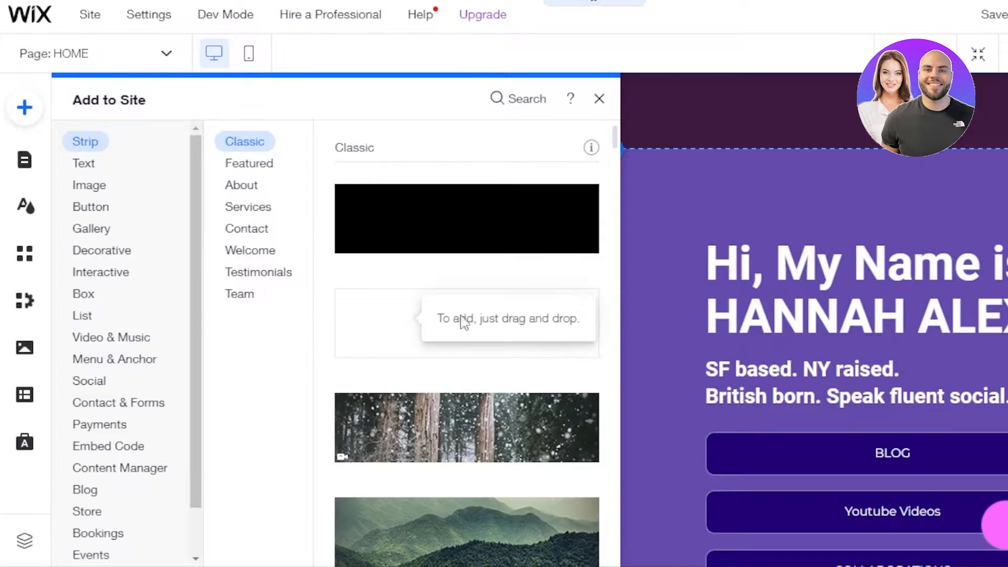
left_click_drag(461, 319, 686, 94)
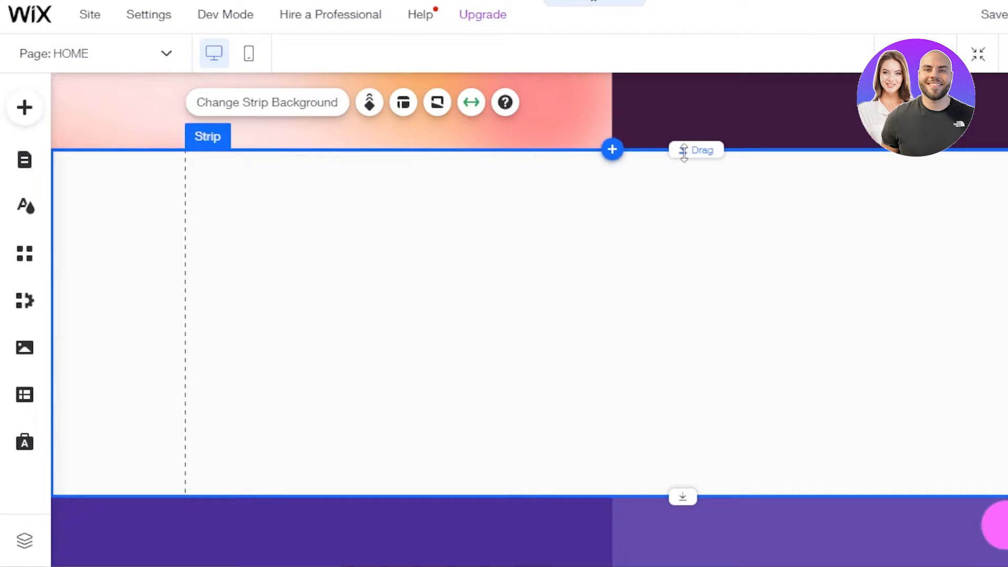
left_click_drag(678, 151, 691, 93)
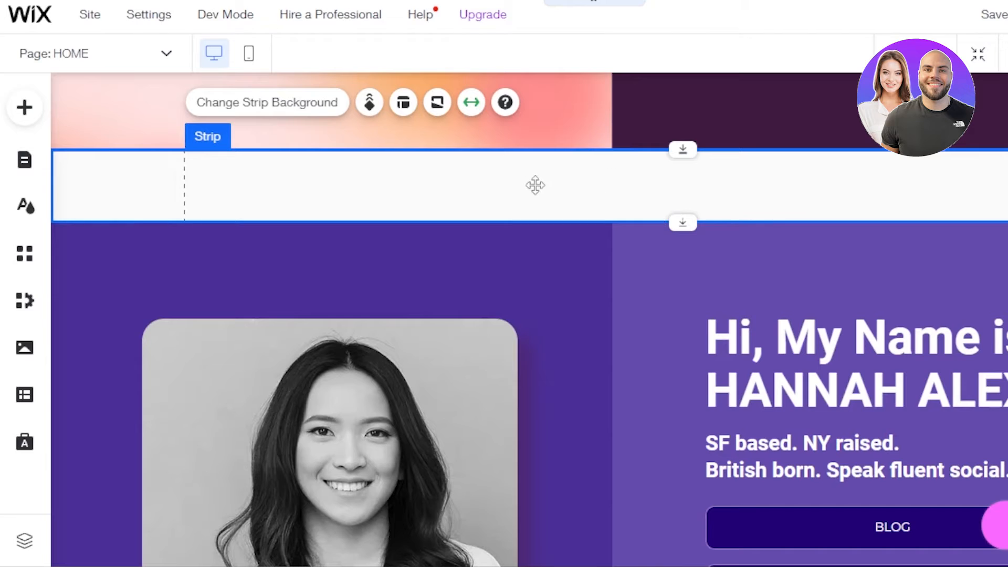
left_click_drag(531, 151, 524, 104)
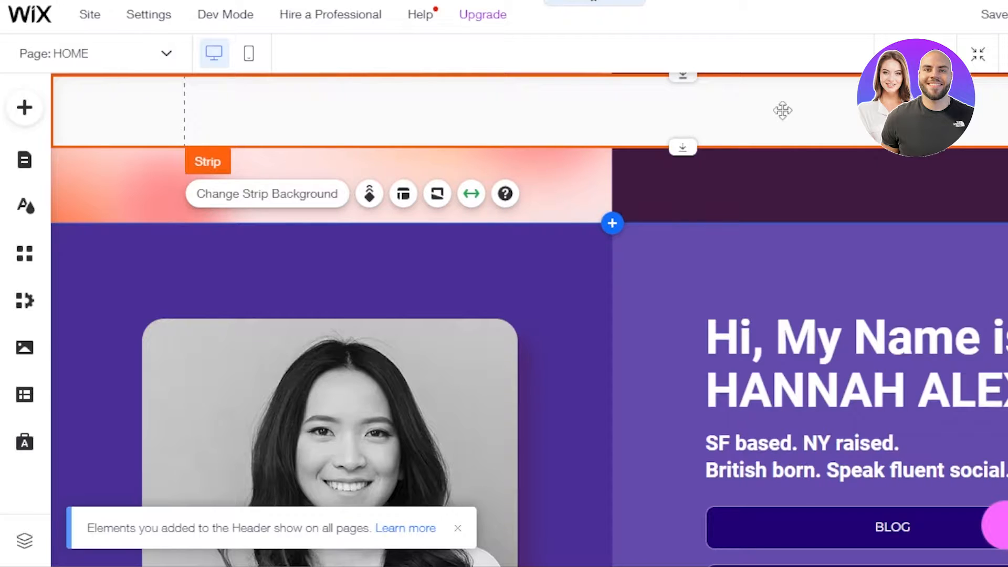
Give the header strip a light purple theme-colour background (#AF9DE0)
left_click(279, 206)
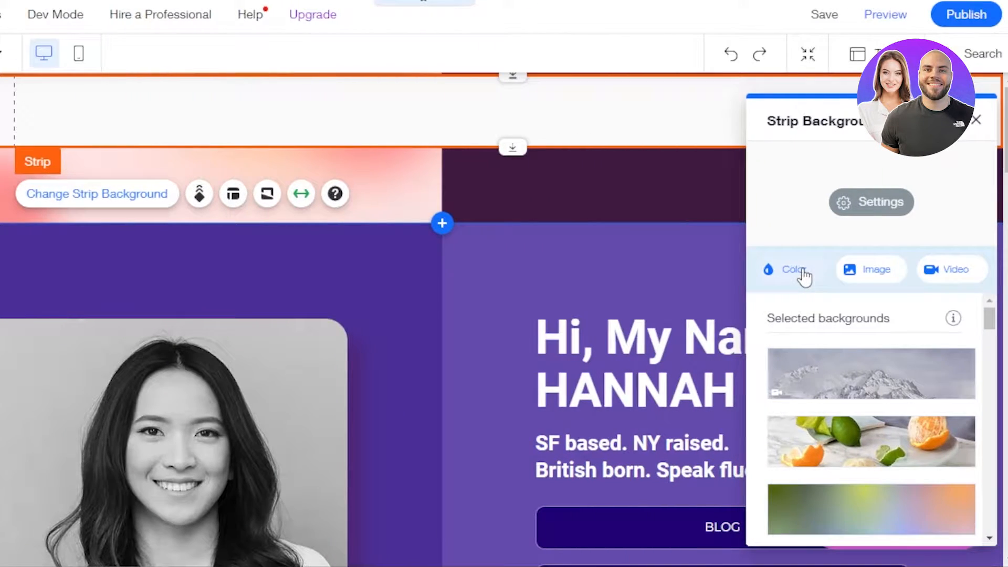
left_click(793, 269)
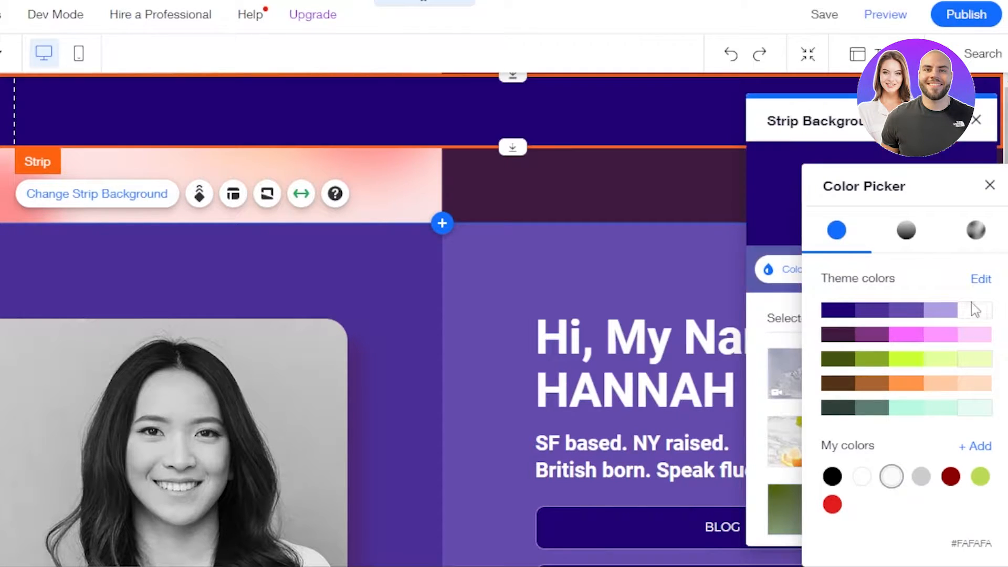
left_click(943, 314)
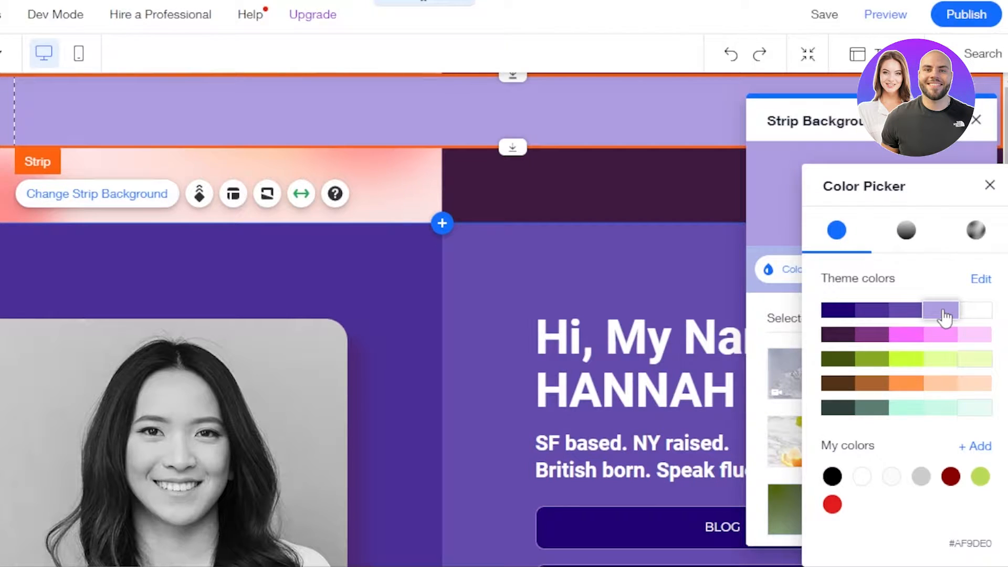
left_click(989, 185)
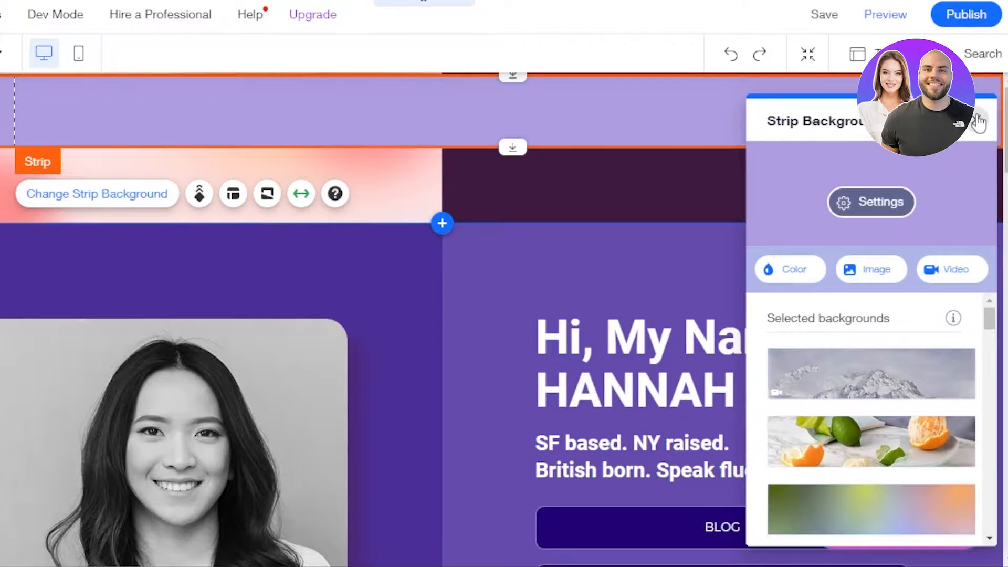
left_click(979, 122)
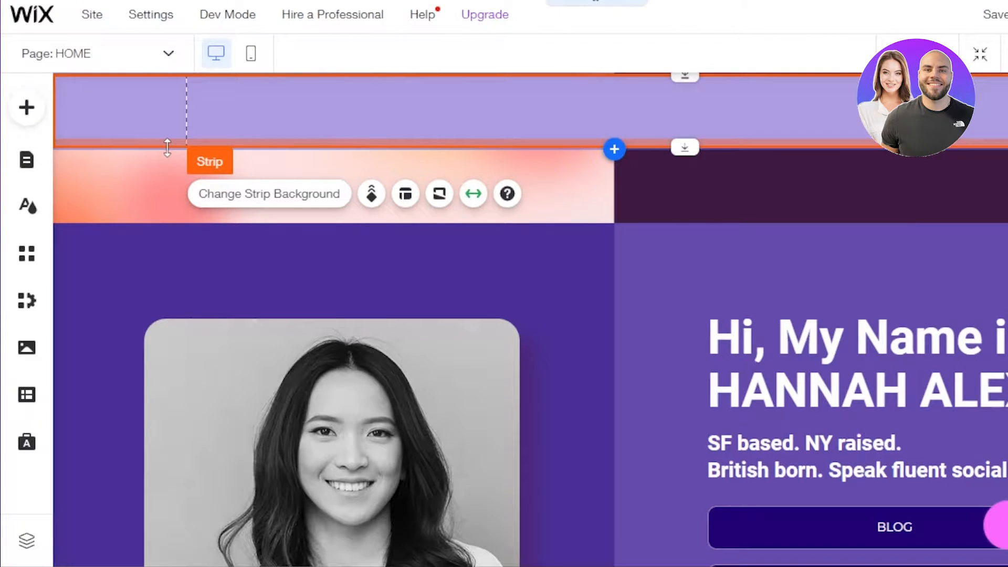
Add a Magazine Title text element and place it in the top header strip
left_click(27, 108)
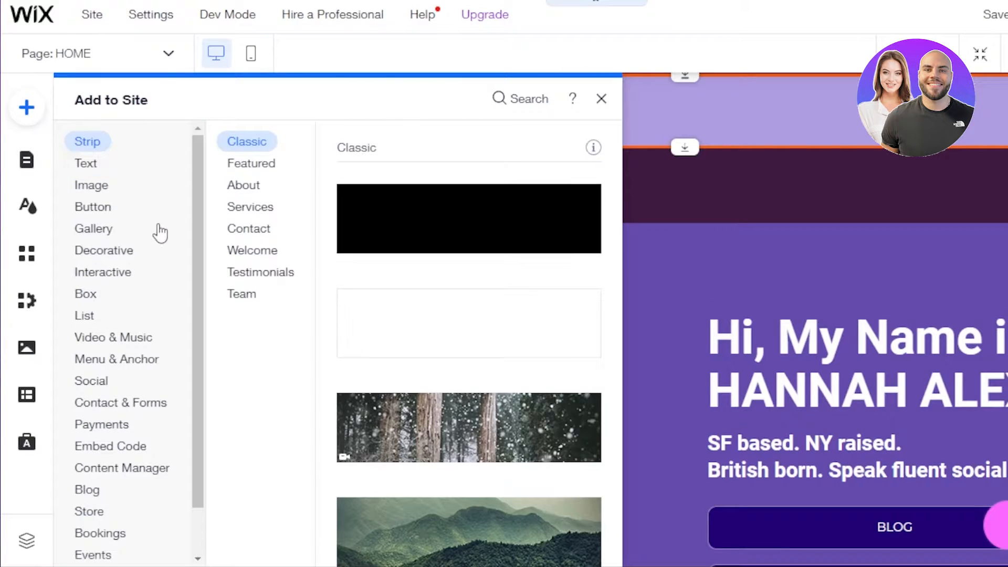
scroll(192, 345, "down", 1)
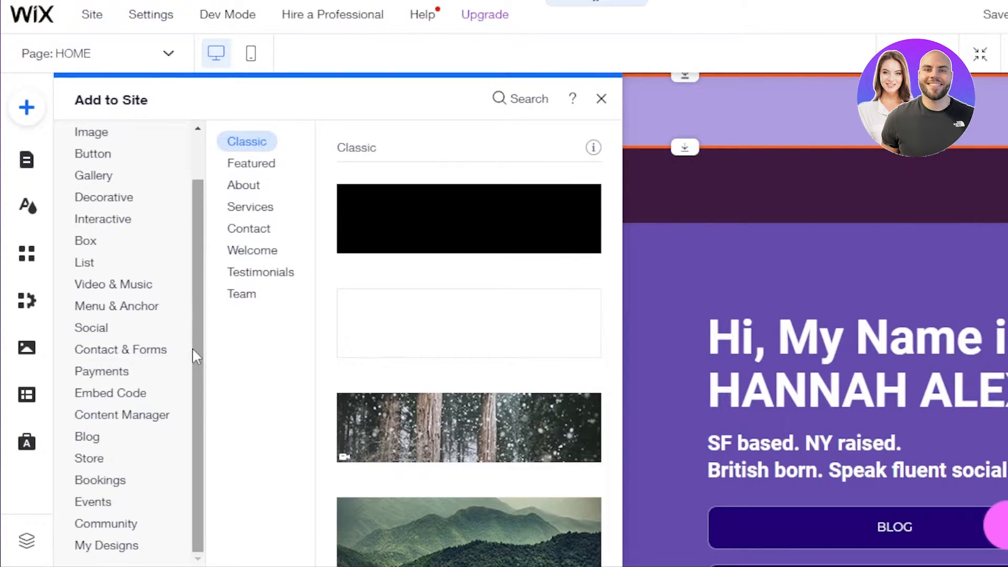
left_click_drag(203, 383, 202, 284)
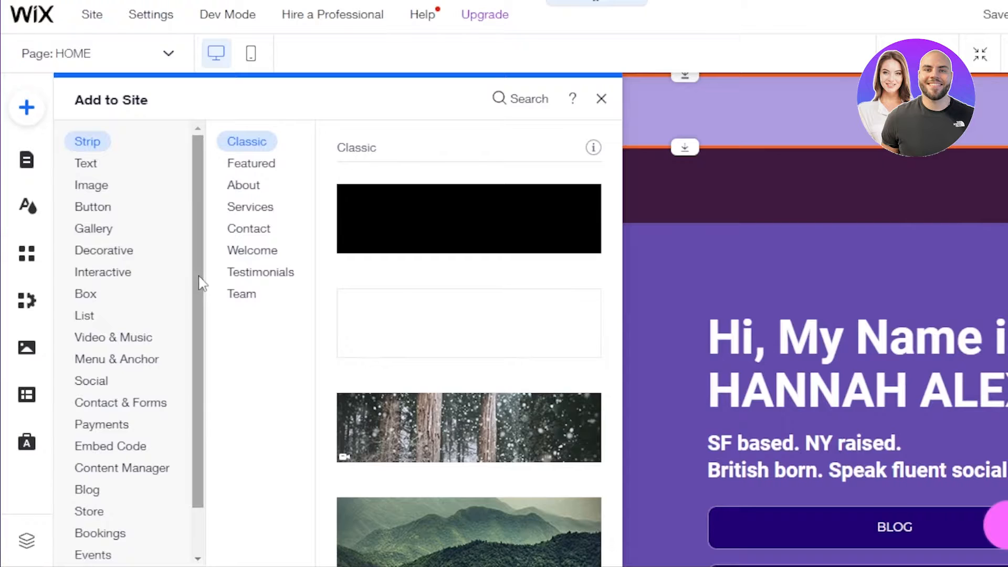
left_click(87, 167)
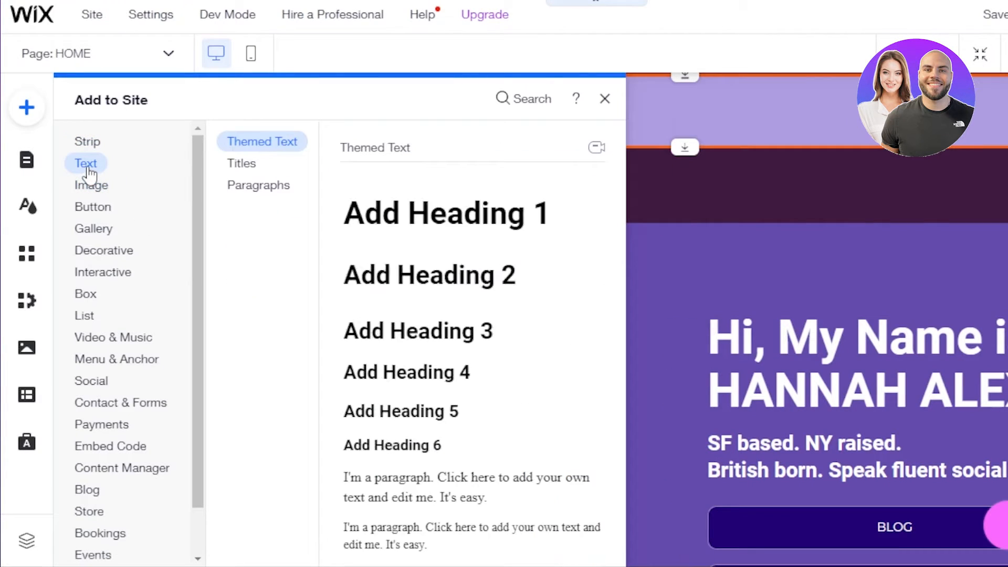
left_click(85, 315)
left_click(107, 402)
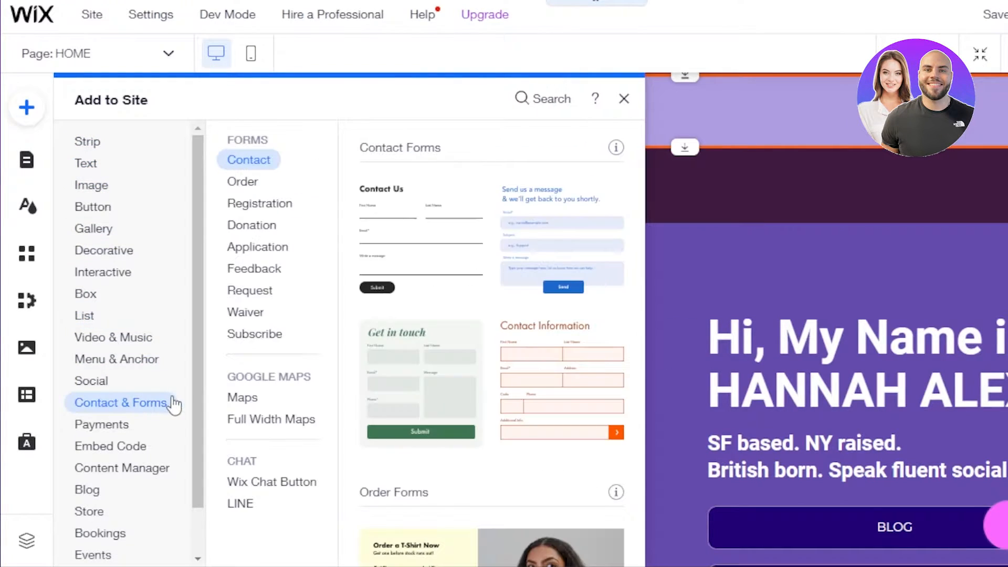
left_click(87, 167)
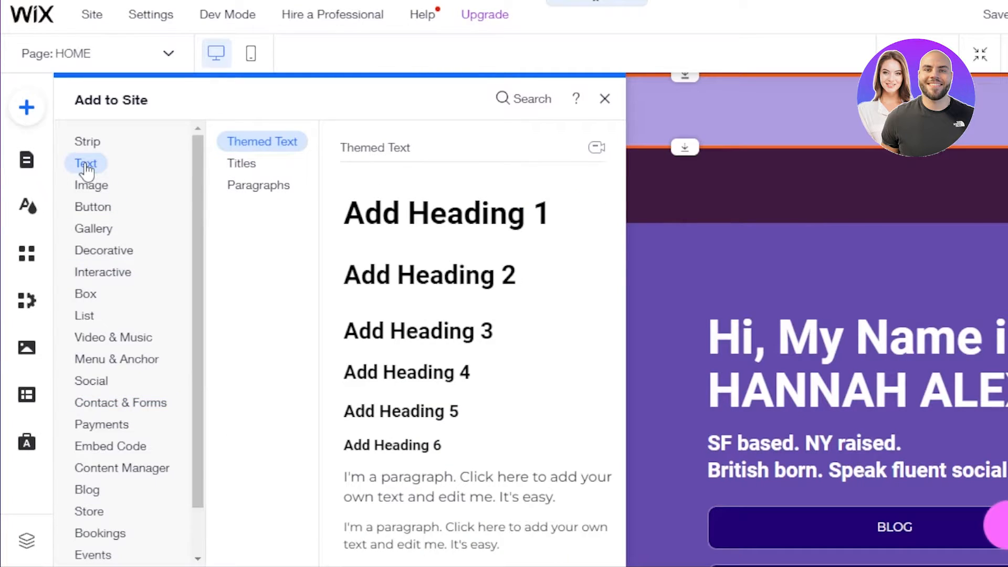
left_click(246, 166)
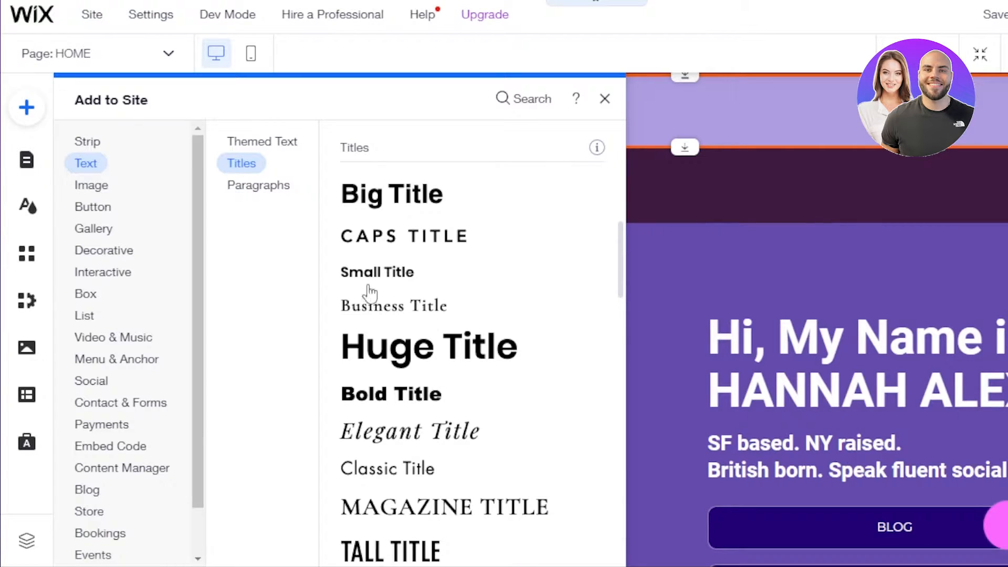
left_click(377, 506)
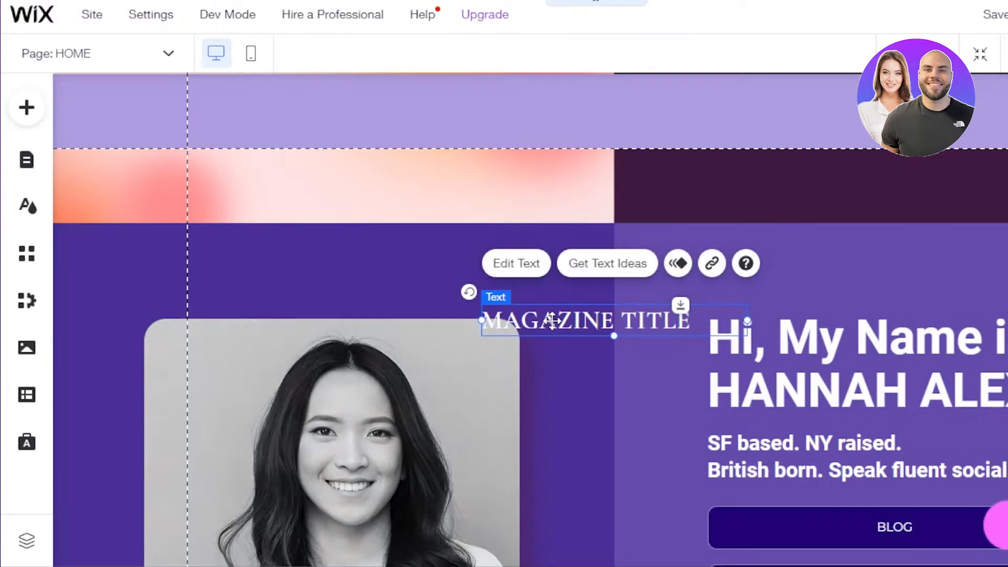
left_click_drag(551, 324, 275, 112)
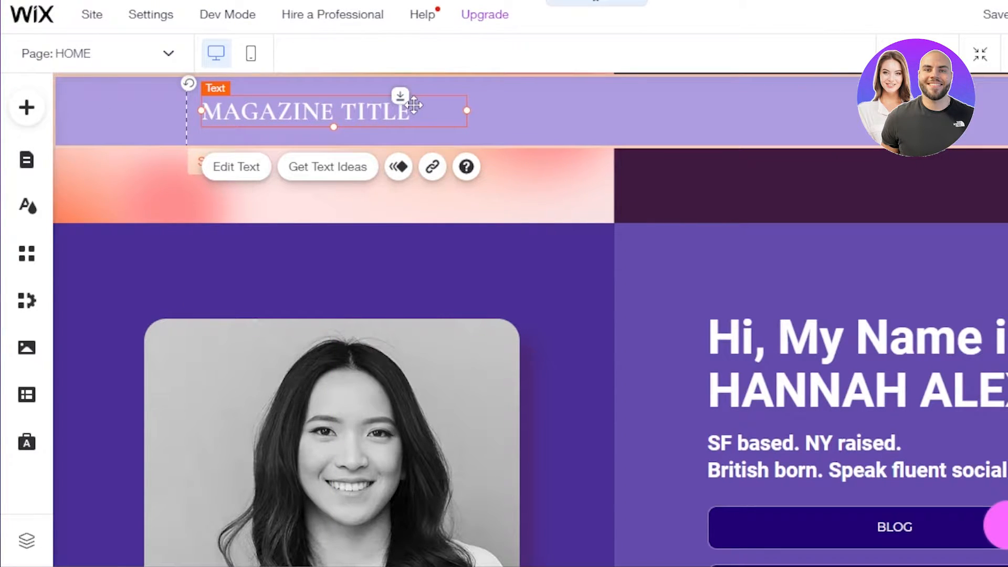
Replace the title's placeholder wording with the site owner's name
left_click(253, 167)
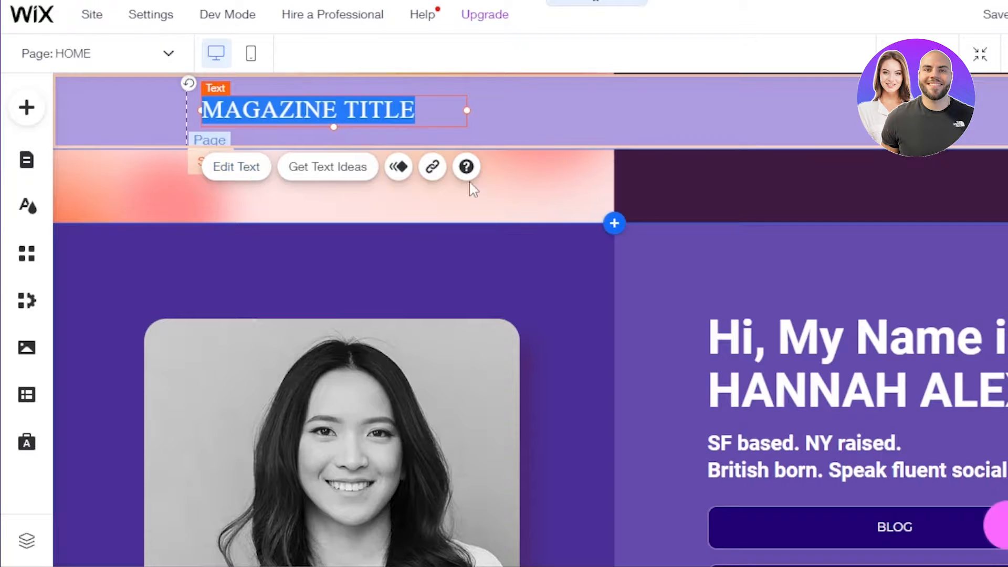
key("BackSpace")
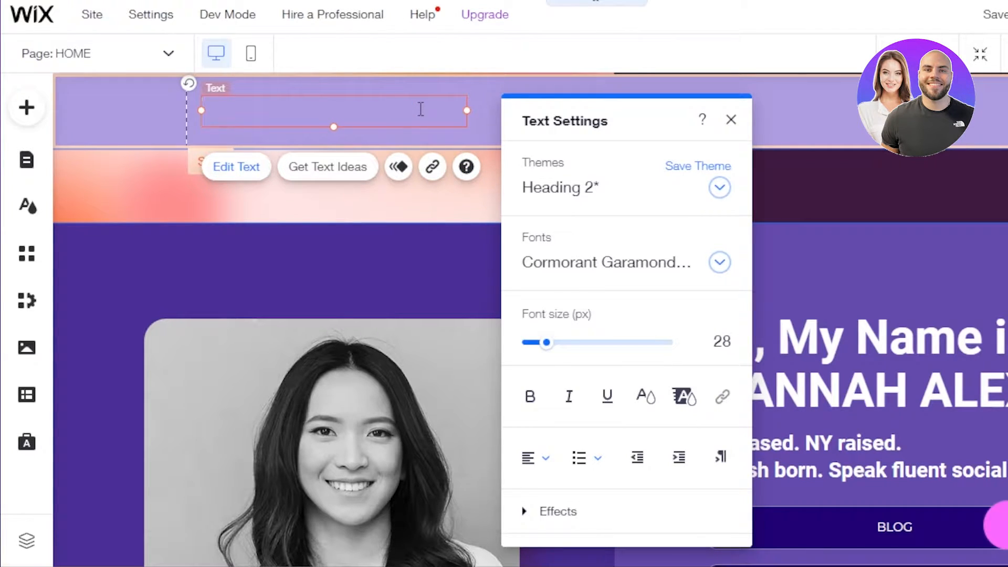
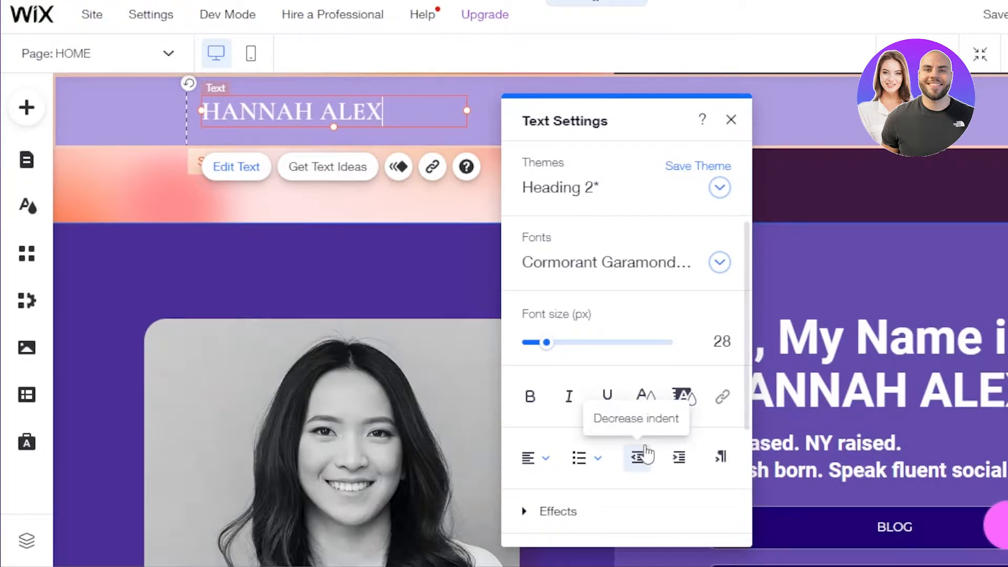
Change the name title's text colour to the dark navy theme colour #200174
left_click(646, 399)
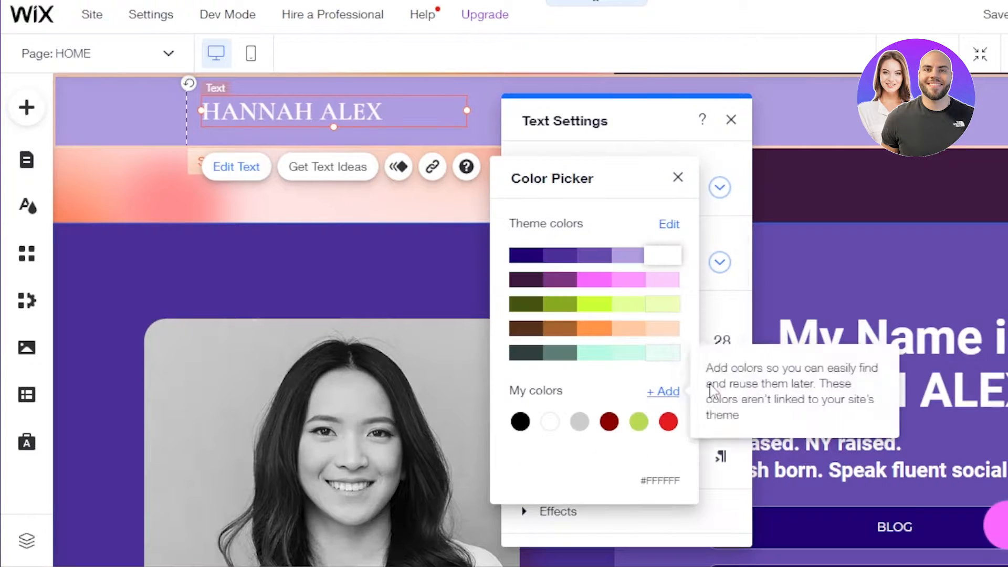
left_click(593, 307)
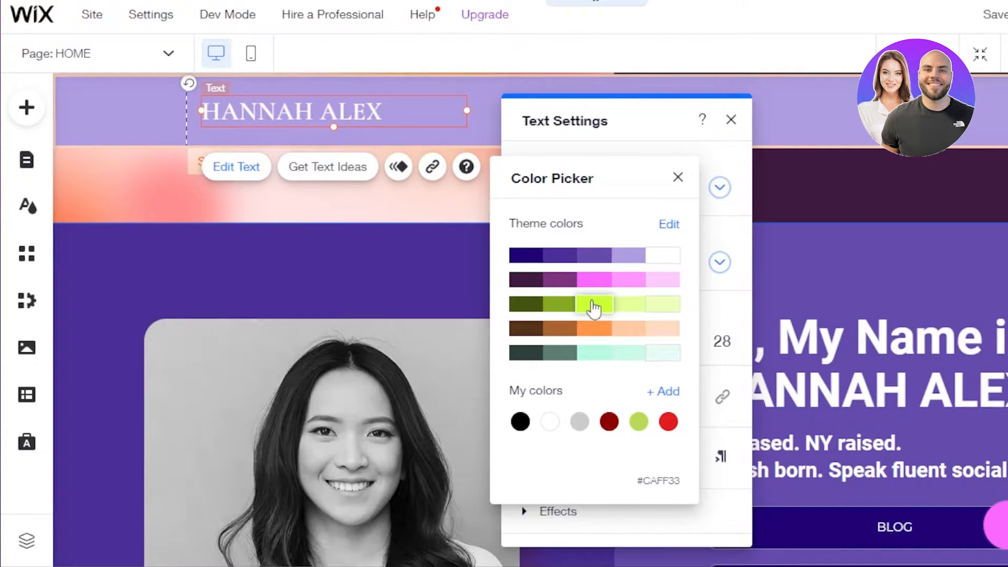
left_click(595, 280)
left_click(521, 256)
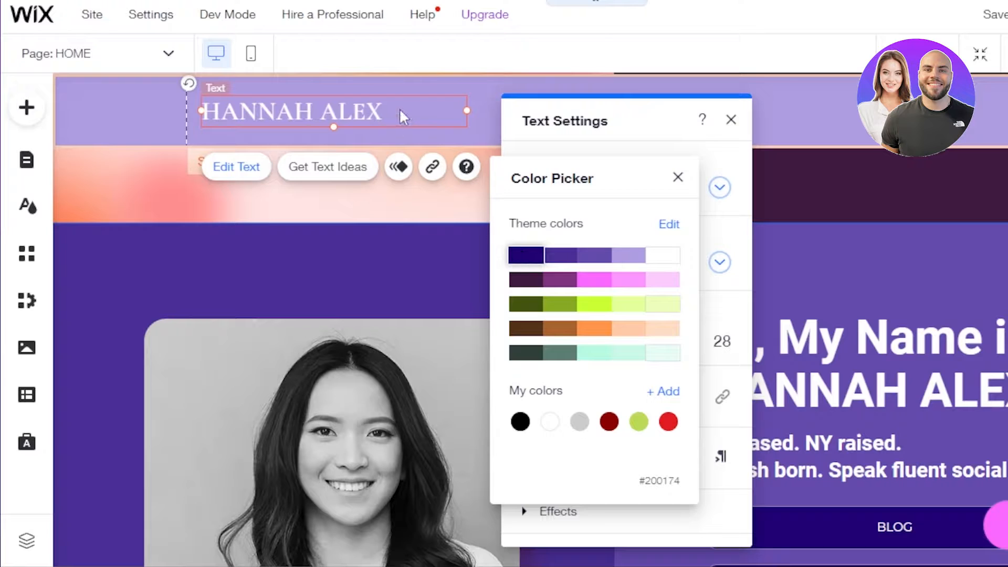
left_click(524, 260)
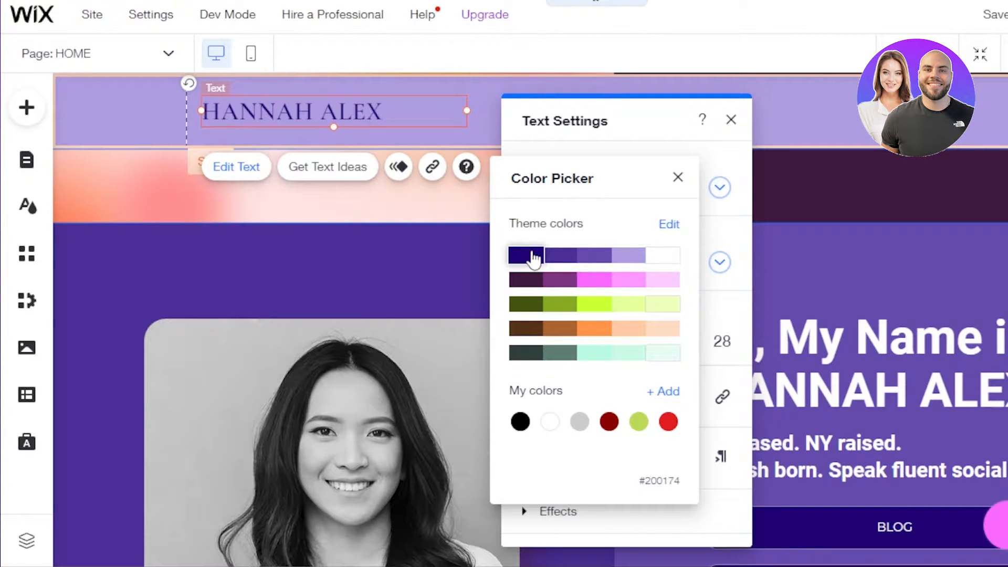
left_click(822, 143)
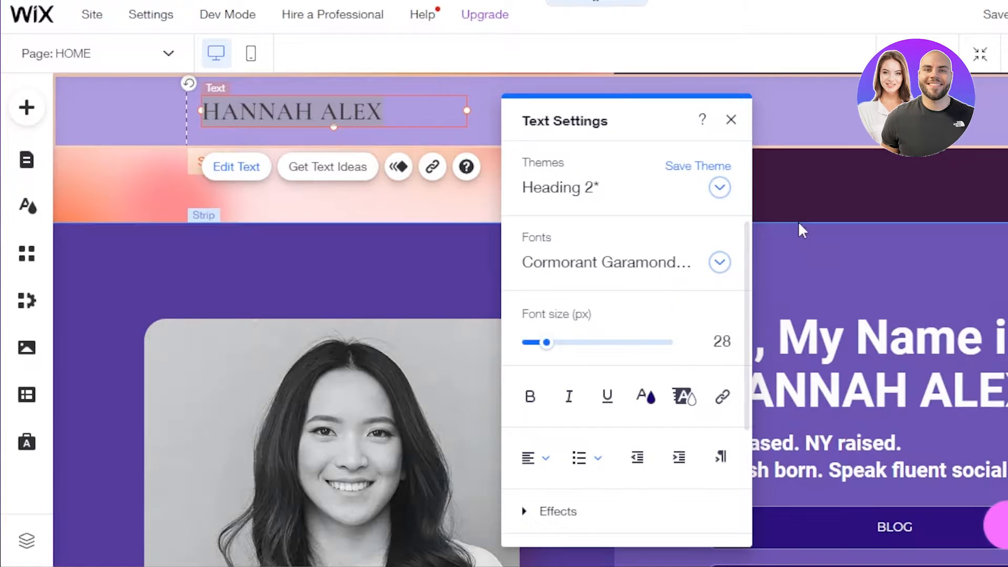
left_click(822, 90)
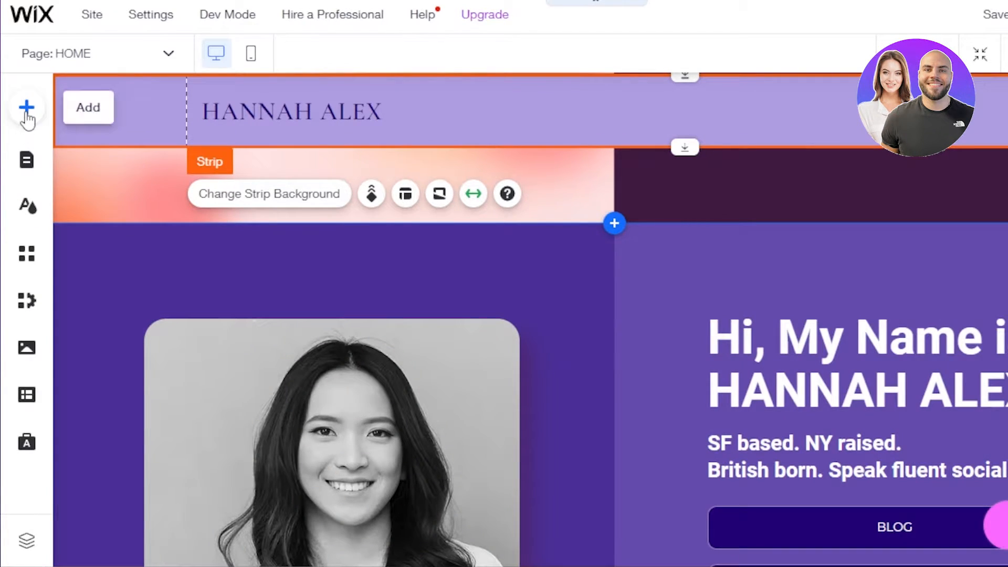
left_click(27, 116)
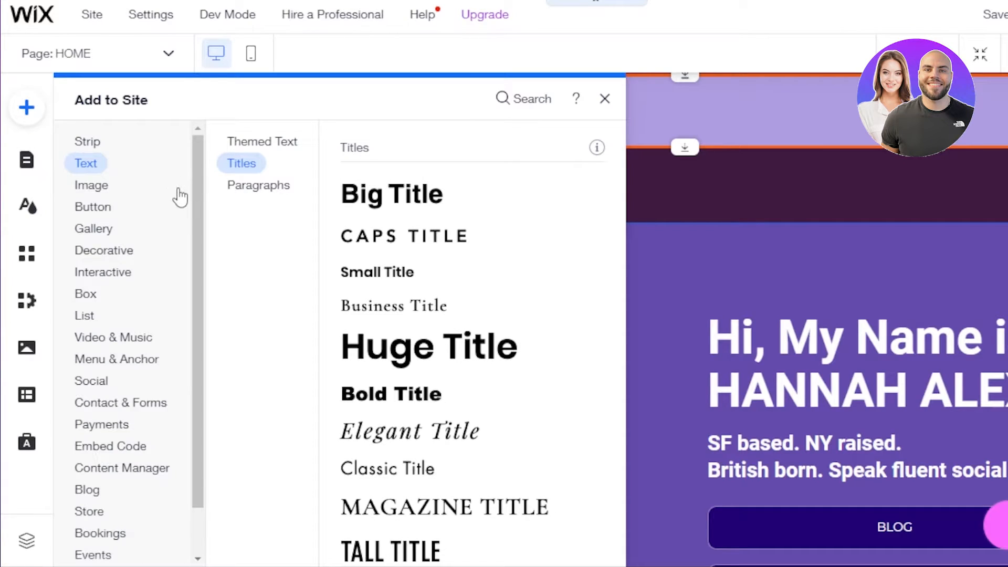
scroll(193, 303, "down", 2)
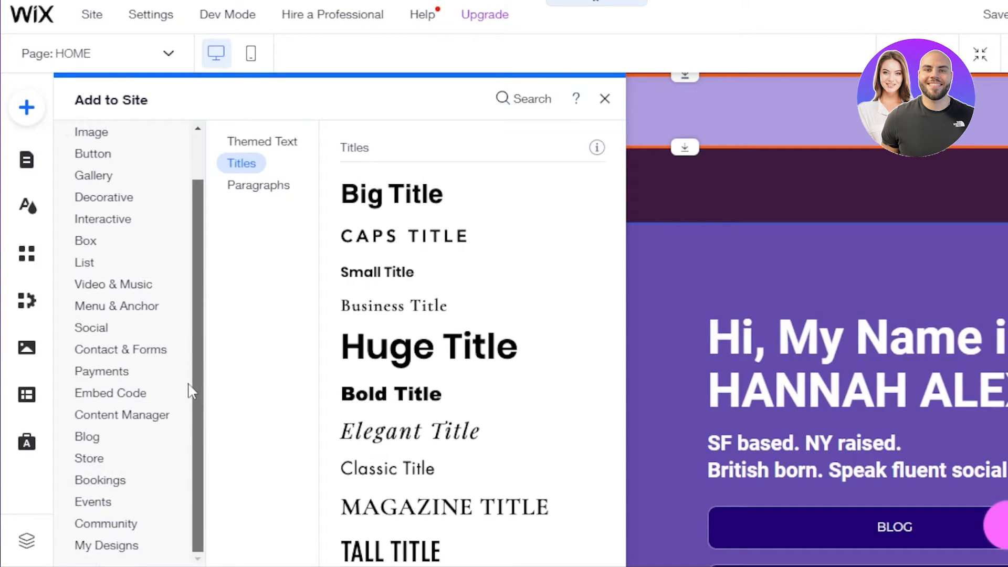
scroll(188, 315, "up", 2)
left_click(87, 184)
left_click(85, 164)
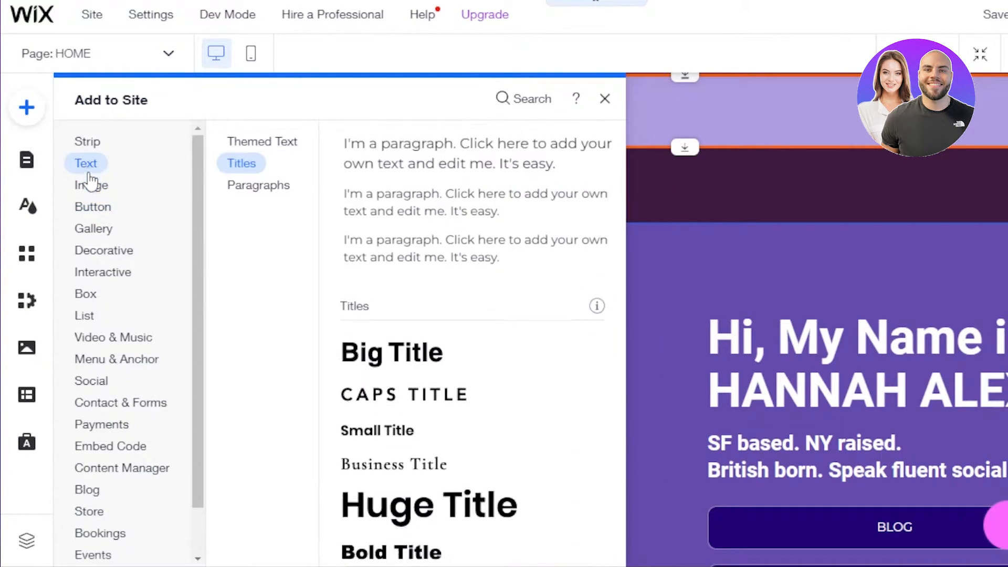
left_click(91, 206)
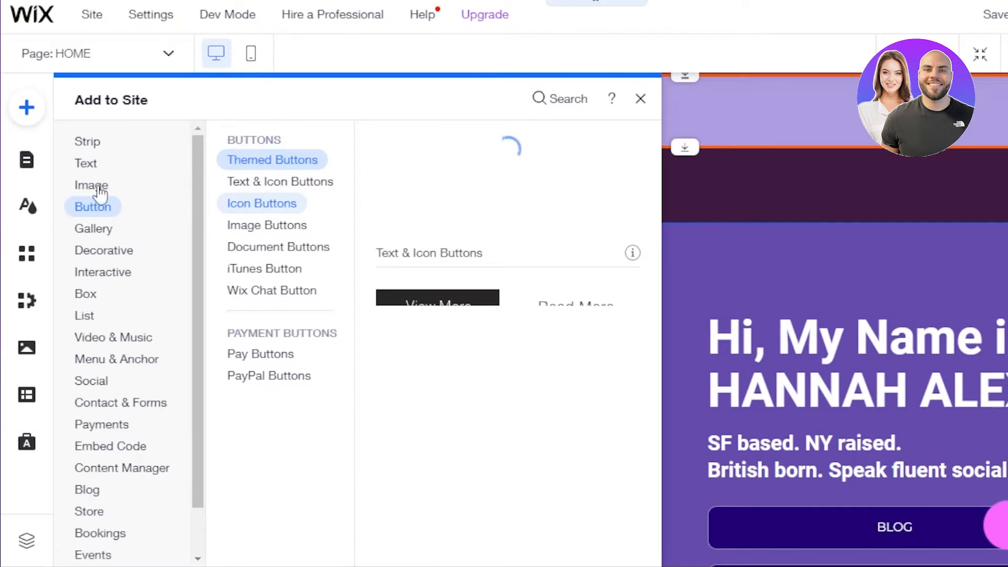
left_click(86, 164)
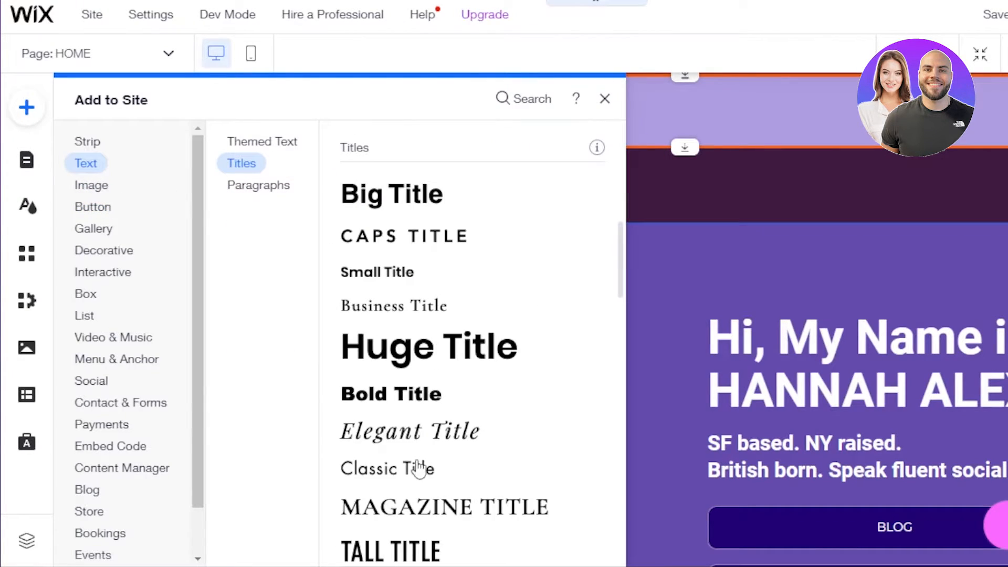
left_click(284, 142)
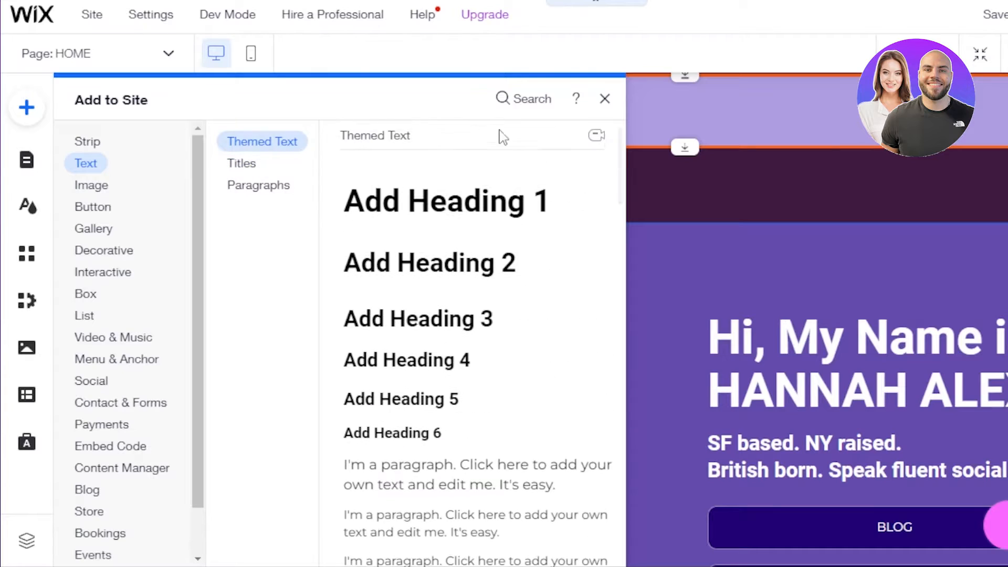
scroll(501, 138, "up", 1)
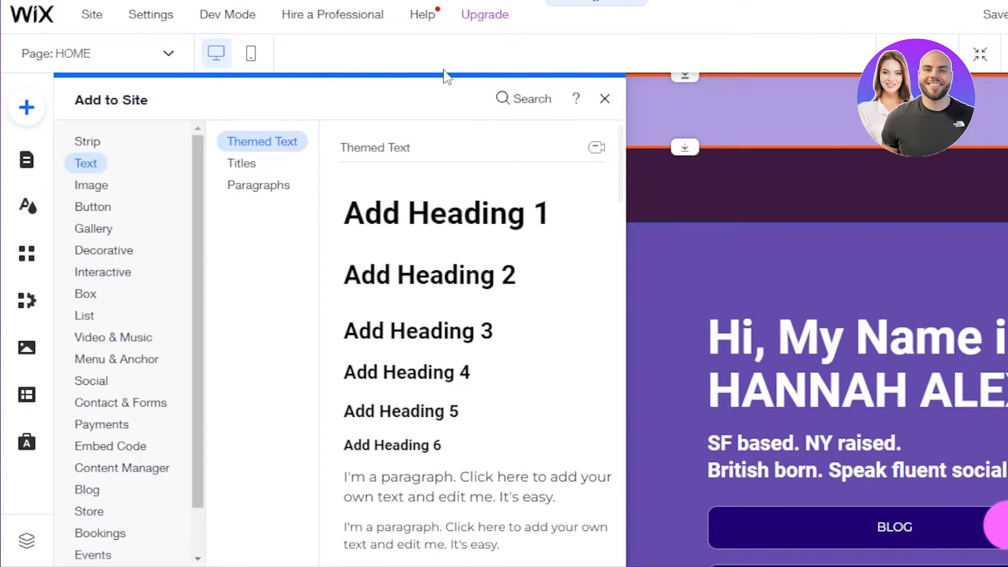
left_click(505, 99)
type("logo")
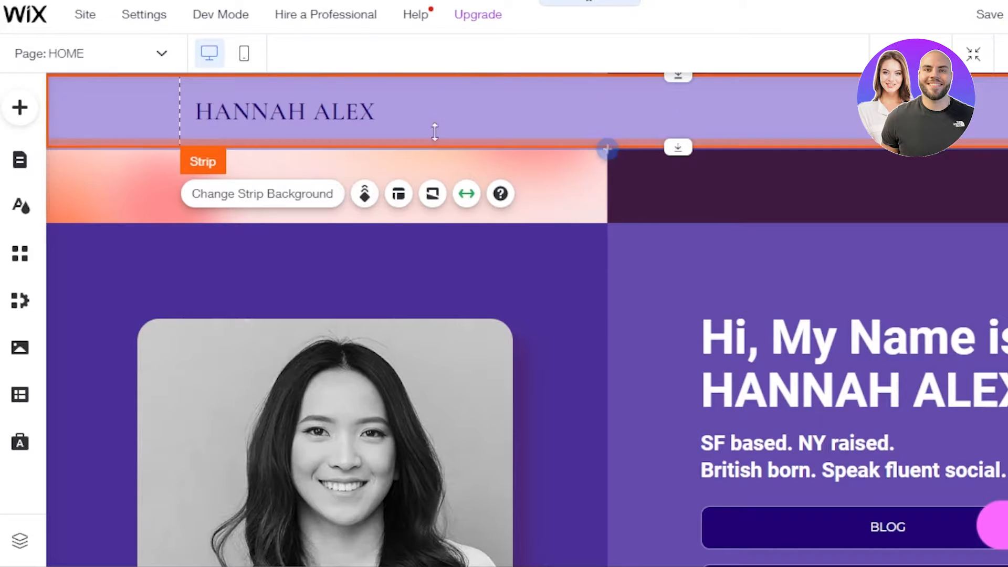
left_click(20, 162)
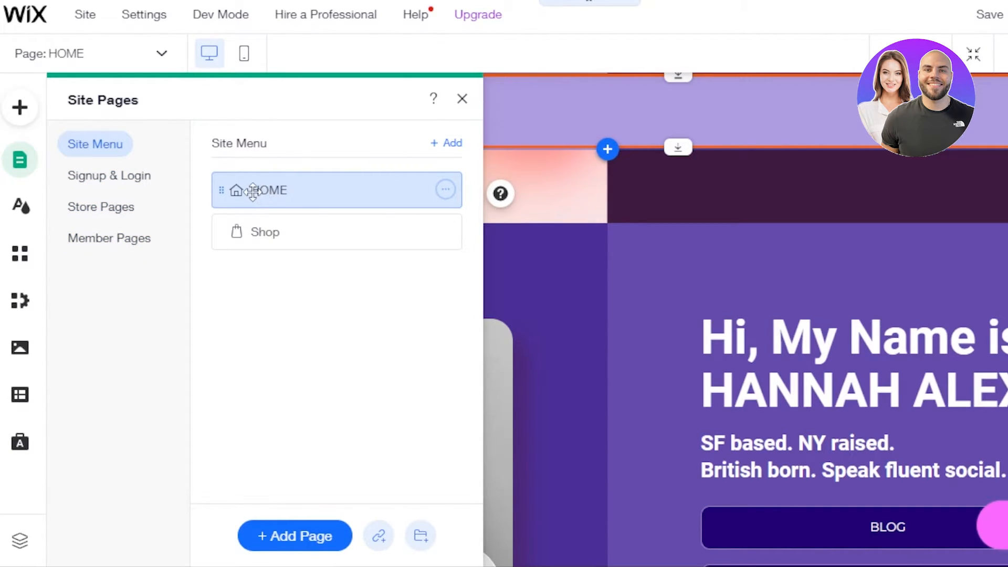
left_click(446, 191)
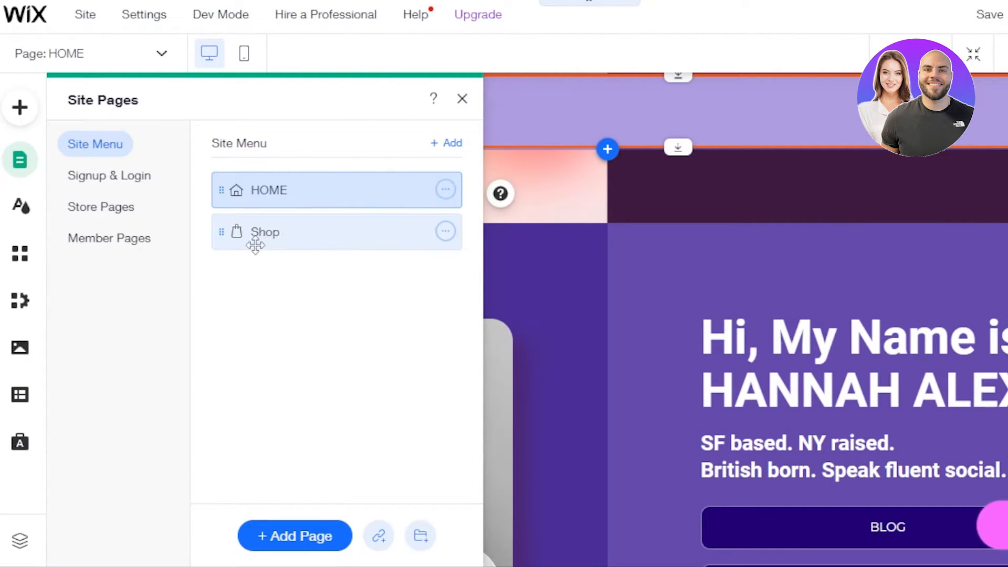
left_click(460, 99)
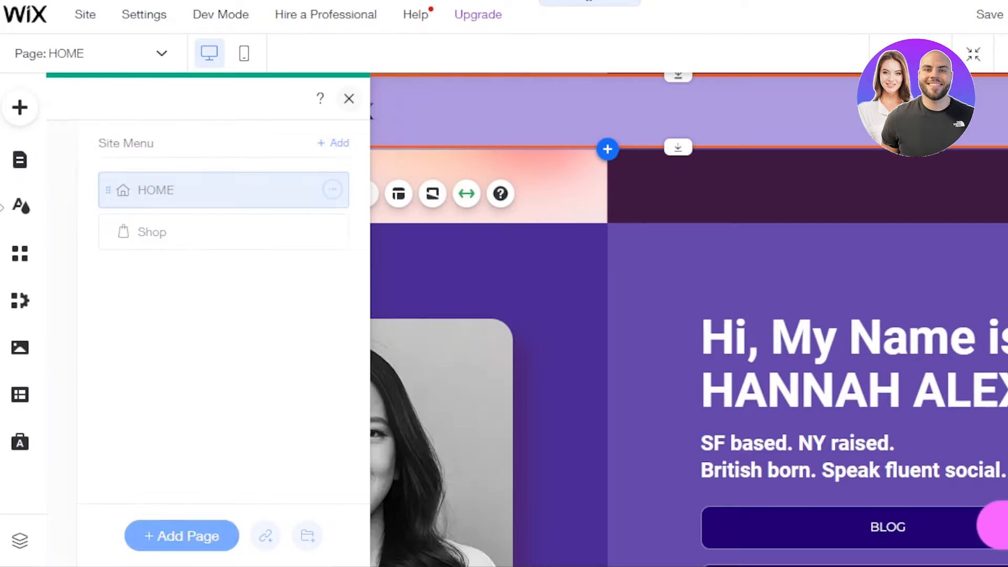
Place a horizontal menu design from Menu & Anchor into the header strip beside the name
left_click(19, 121)
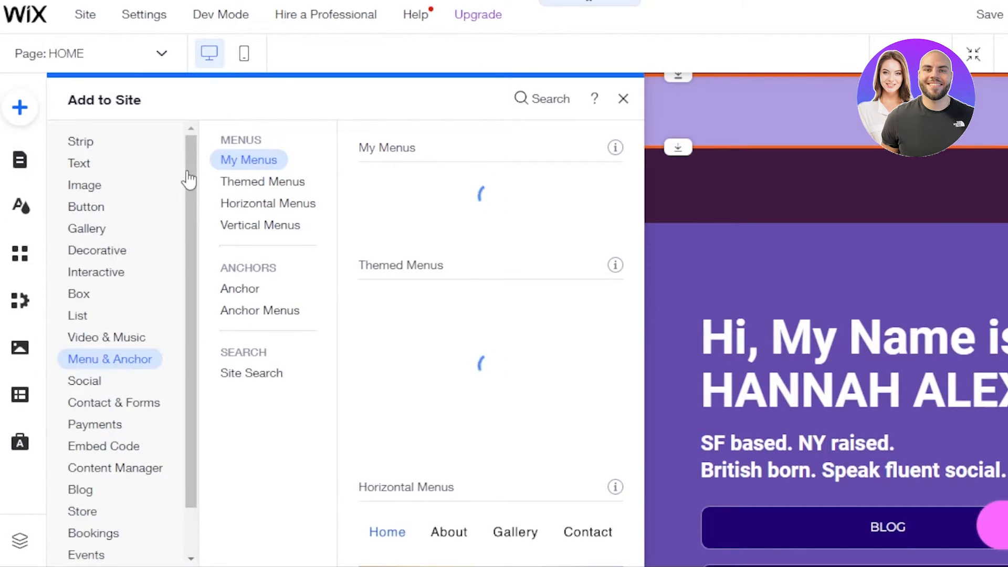
left_click_drag(194, 188, 195, 202)
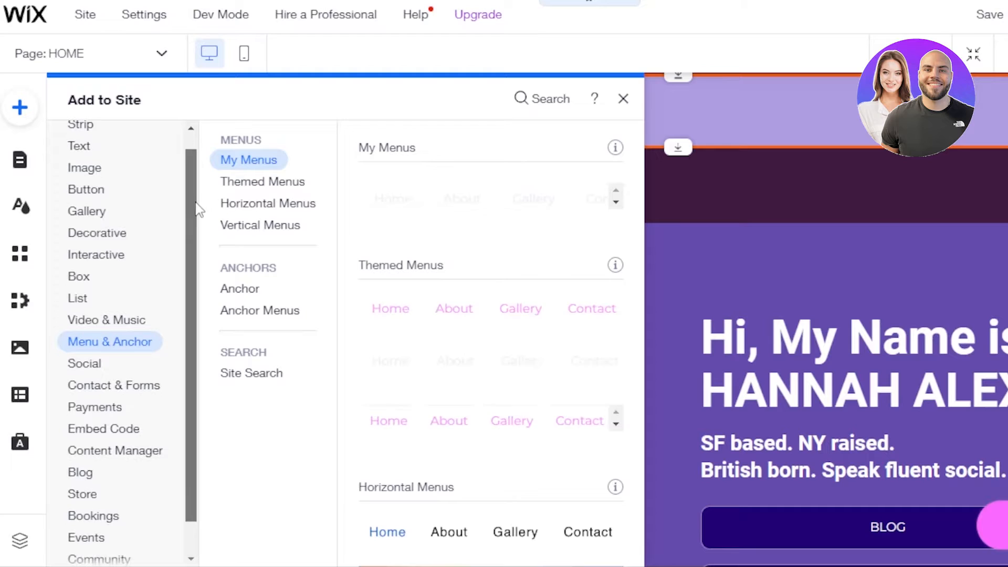
left_click(97, 348)
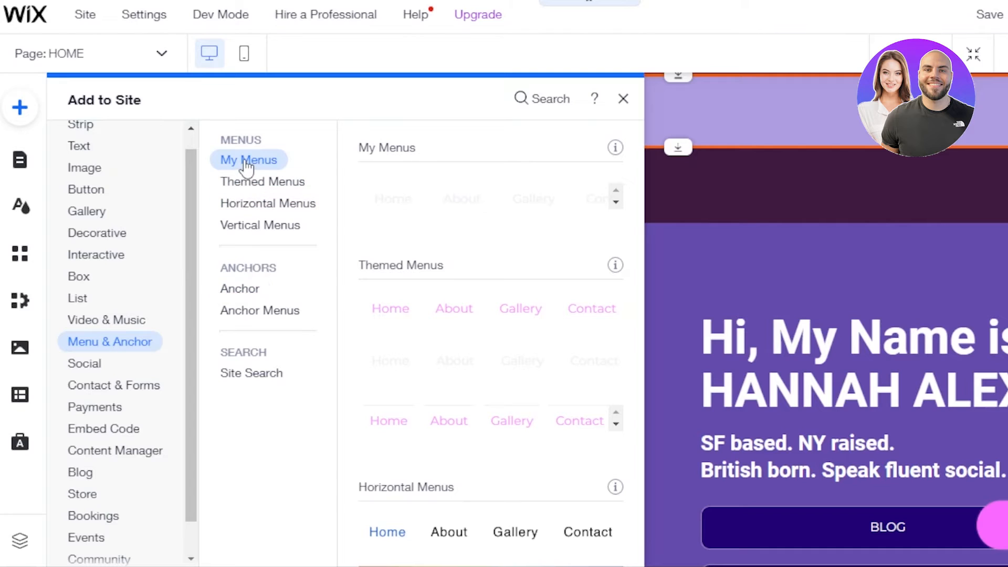
left_click(247, 205)
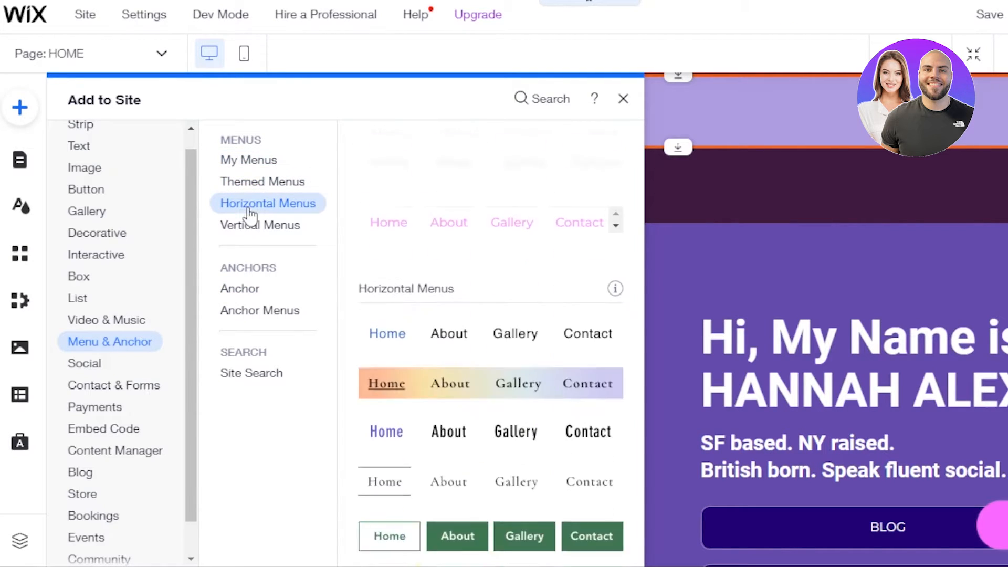
left_click(252, 288)
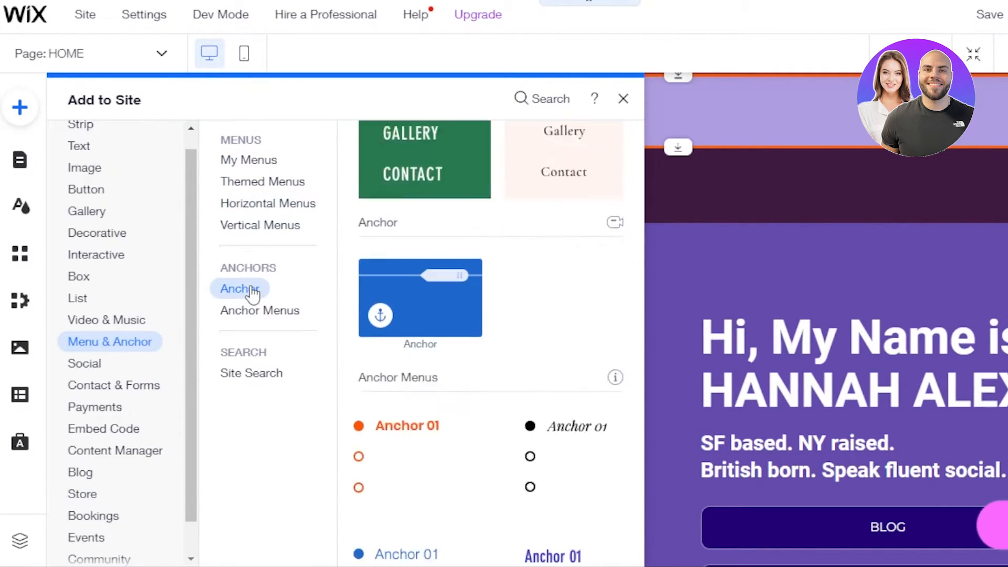
left_click(256, 310)
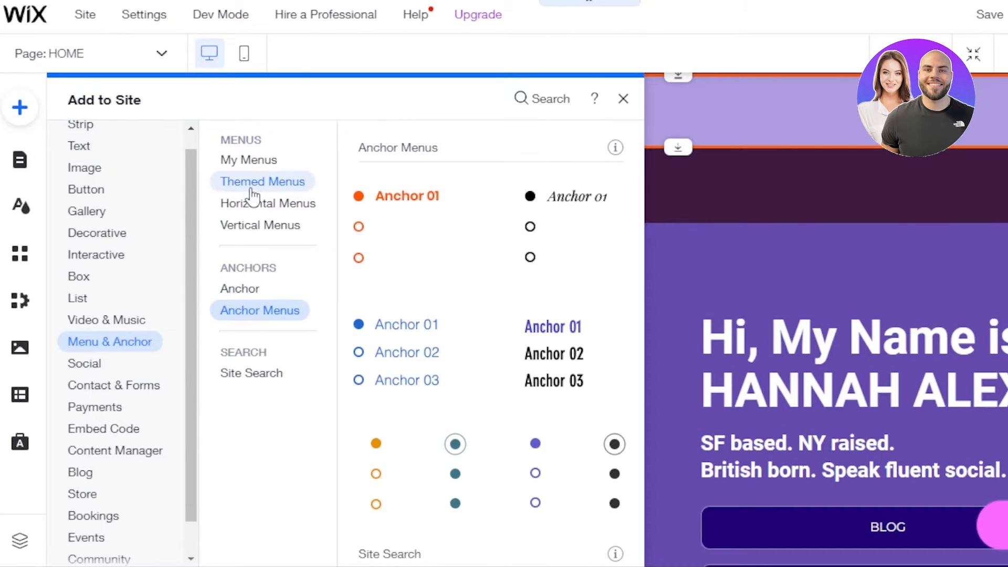
left_click(249, 167)
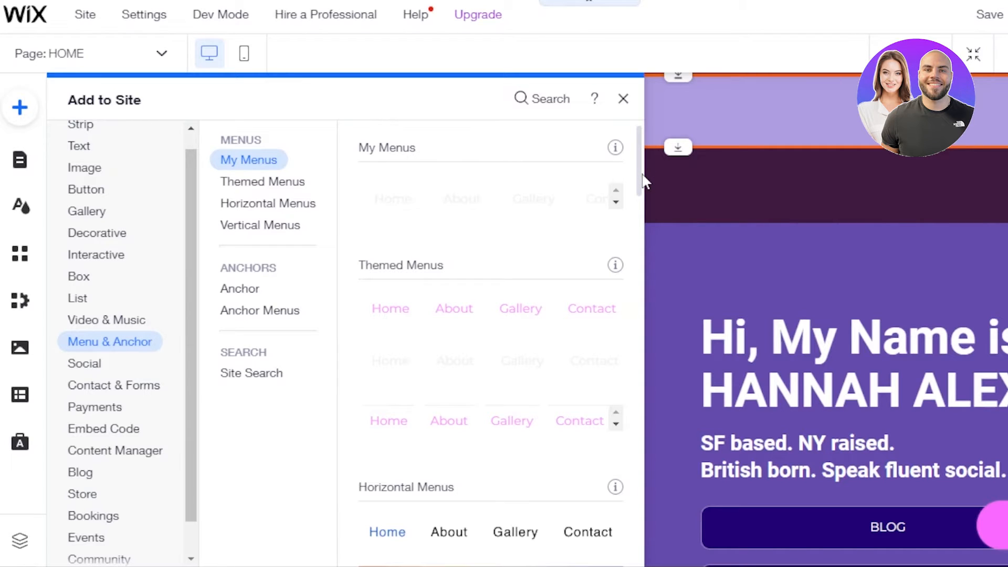
left_click_drag(641, 181, 640, 235)
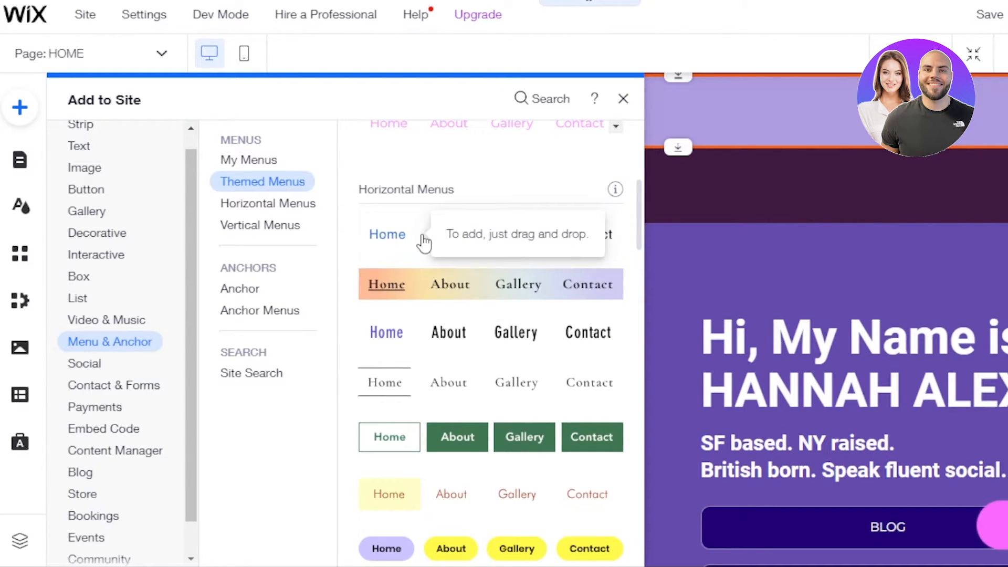
left_click_drag(424, 243, 709, 102)
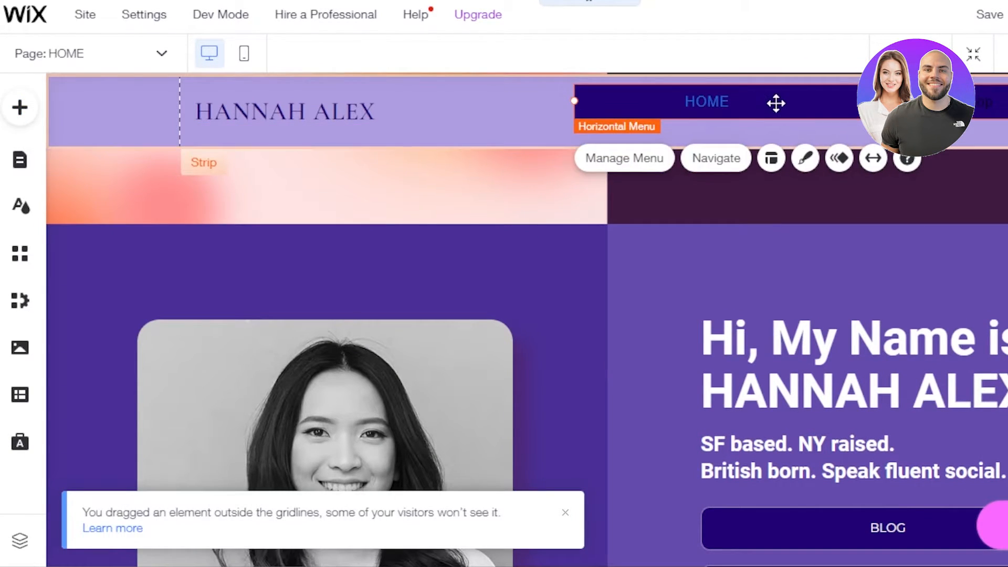
Shift the menu further left in the header and bring up the Site Pages list
left_click_drag(776, 103, 685, 109)
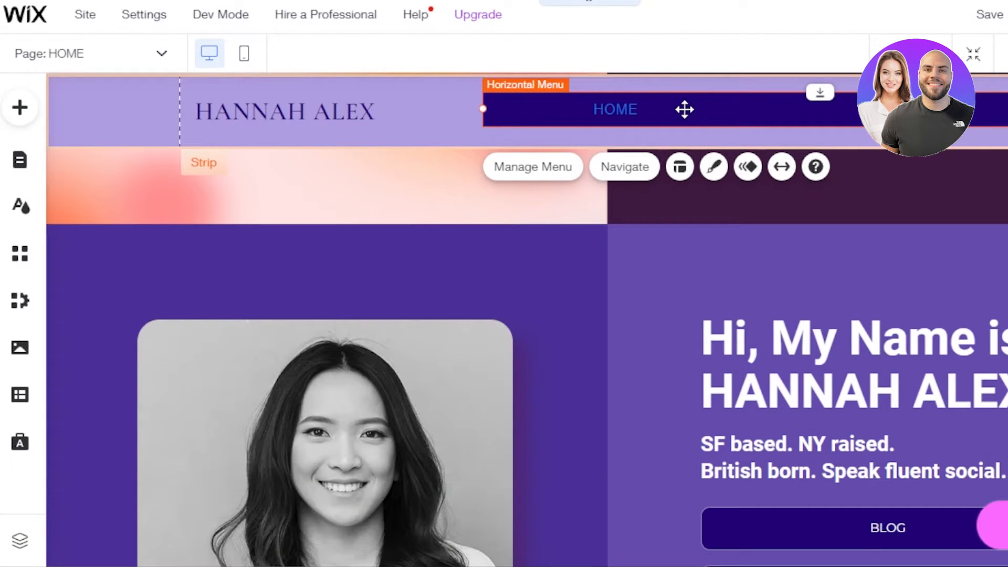
left_click(16, 172)
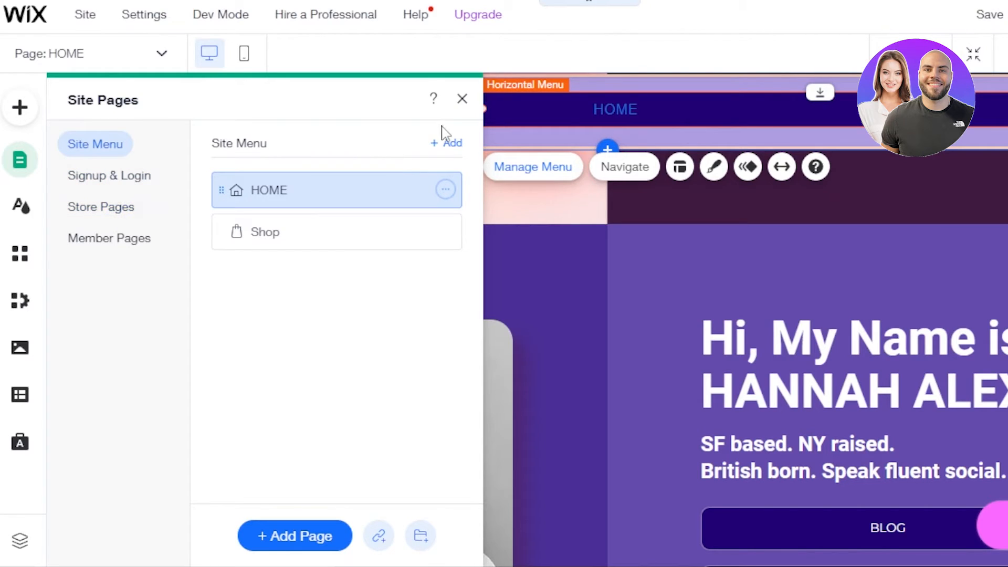
Add a new page using the Overlapping Services page template
left_click(436, 146)
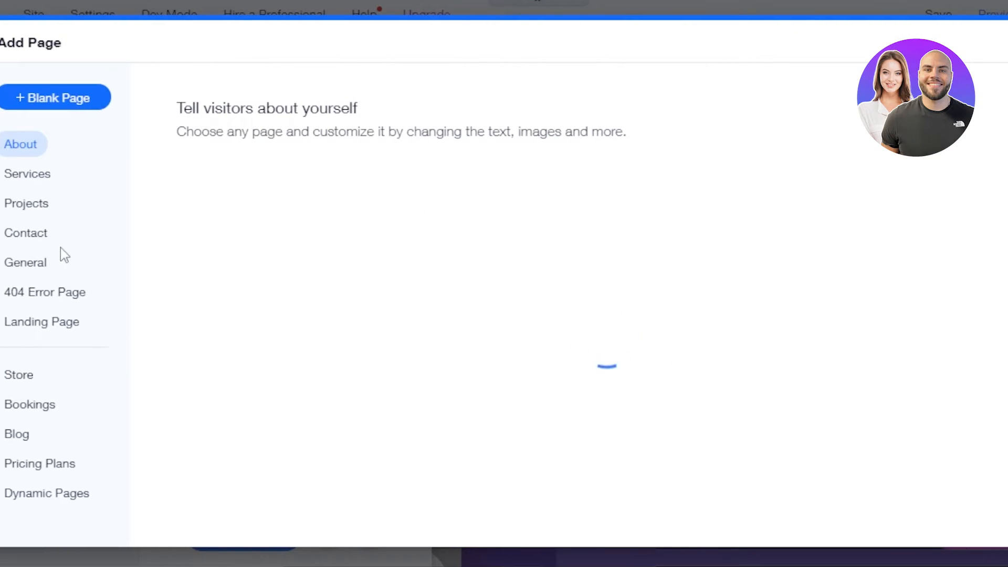
left_click(29, 408)
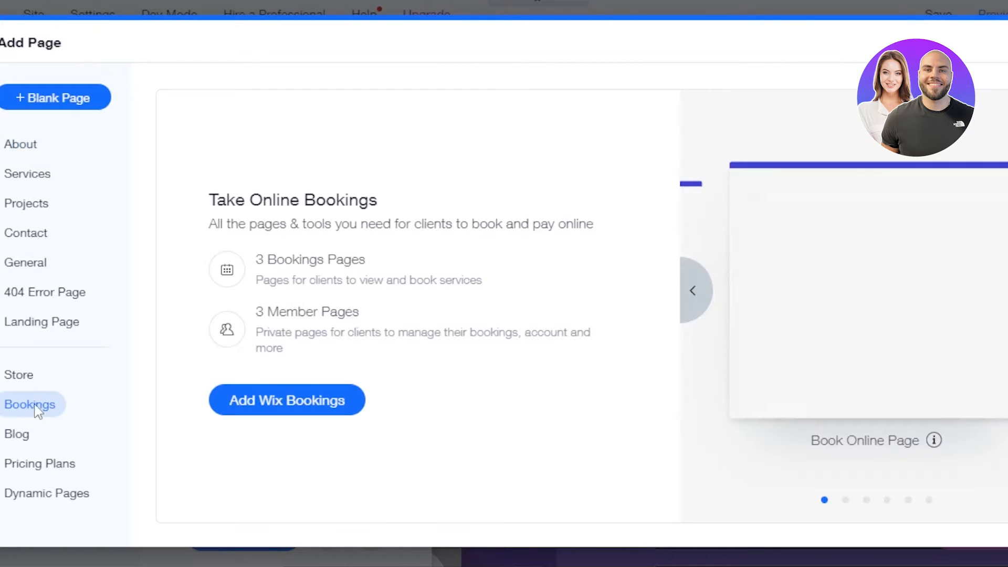
left_click(16, 169)
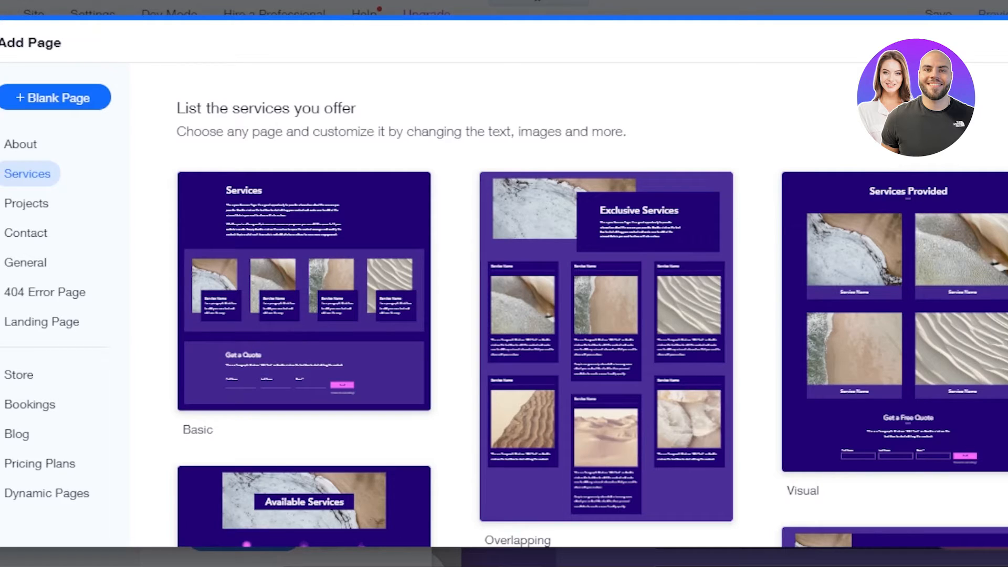
left_click(615, 231)
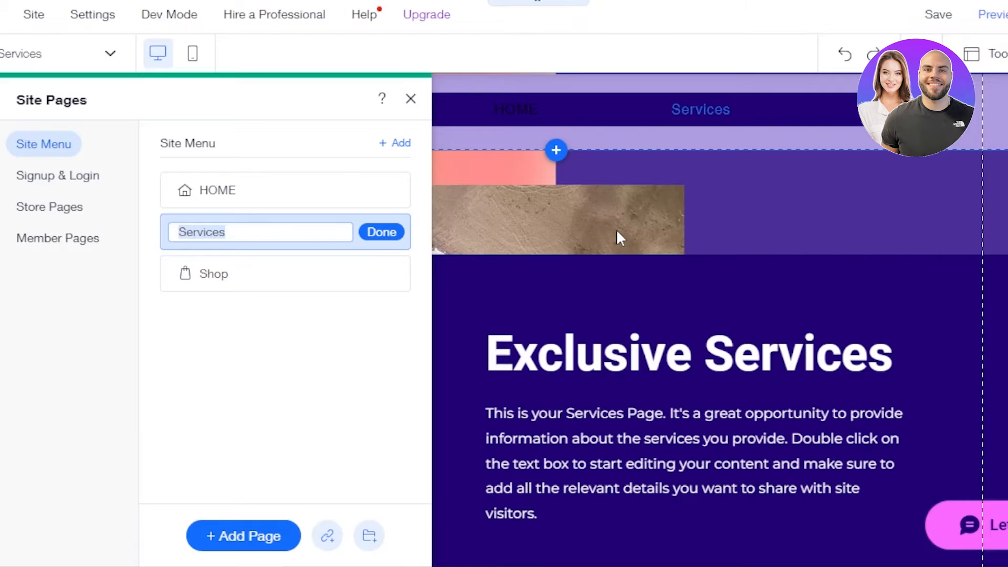
Keep the page name Services, close Site Pages, and select the header menu
left_click(385, 235)
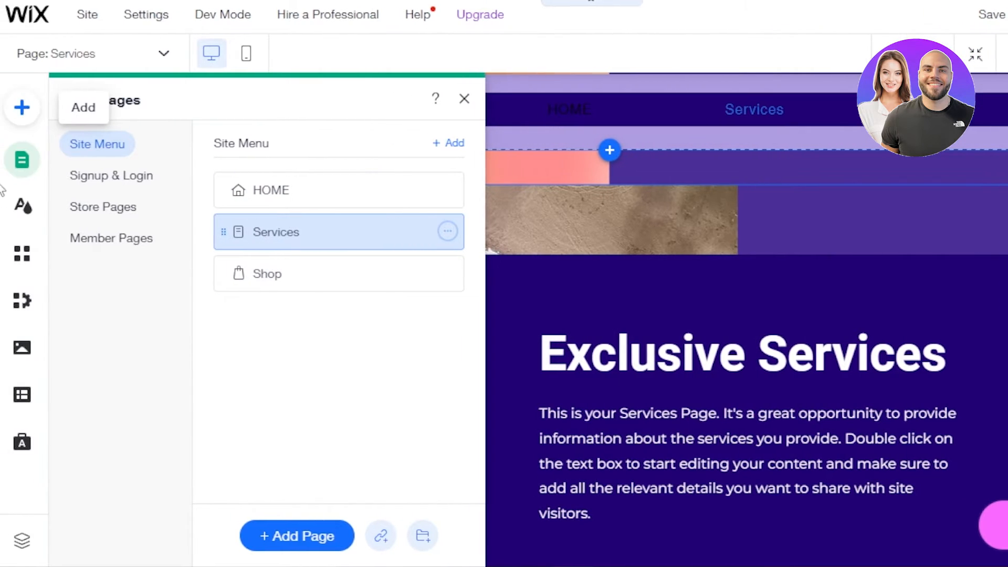
left_click(465, 99)
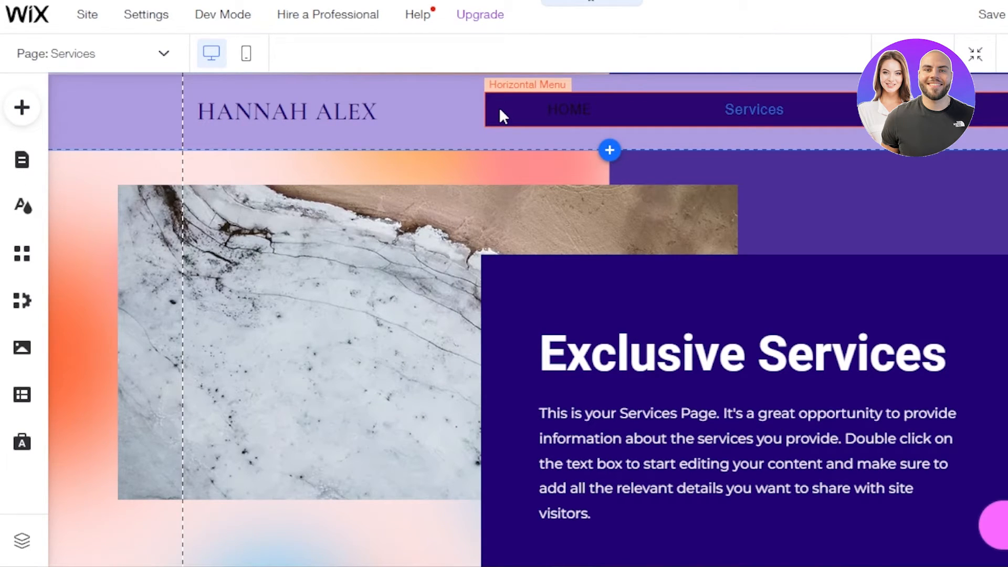
left_click(498, 109)
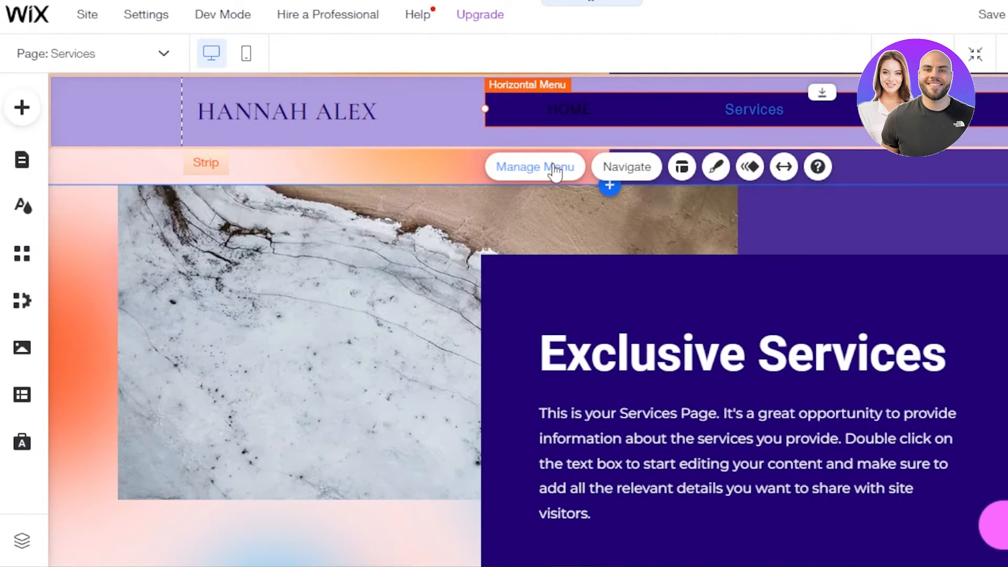
left_click(555, 172)
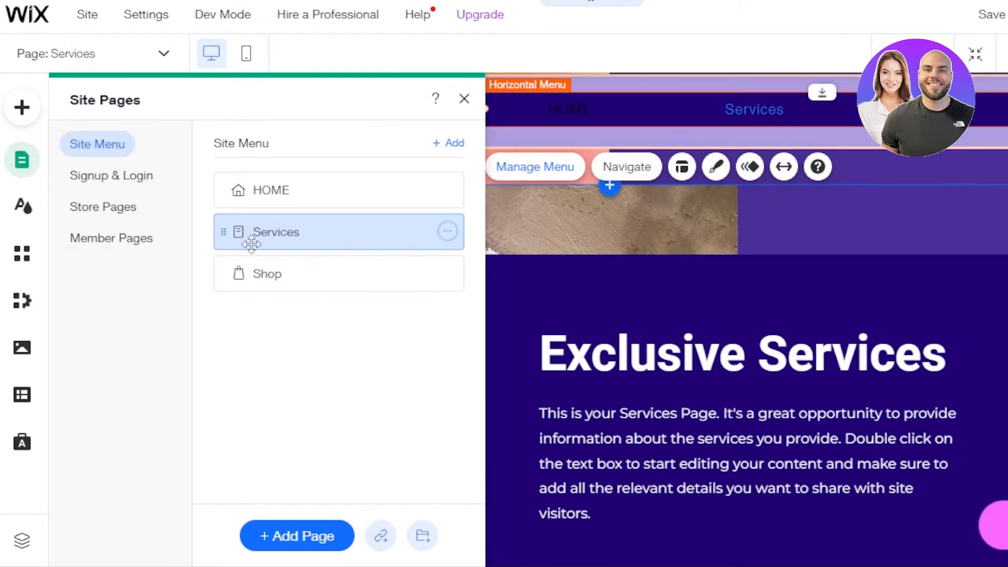
left_click(626, 167)
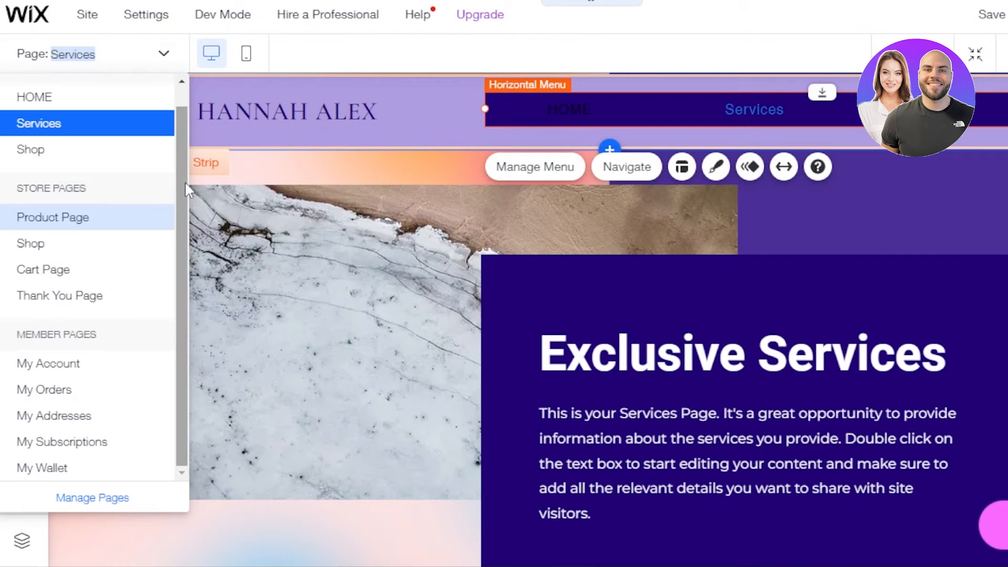
left_click_drag(179, 320, 177, 401)
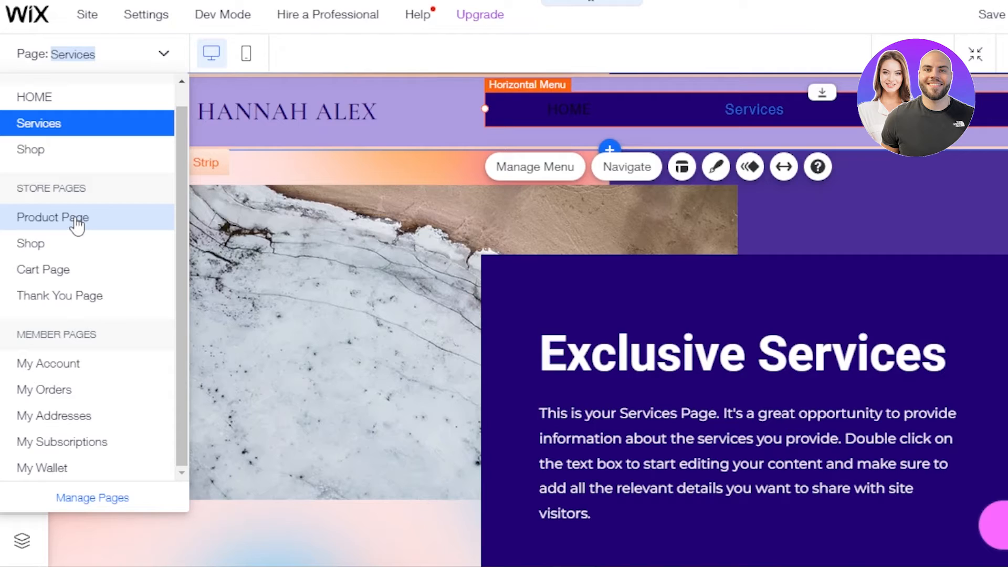
left_click(627, 167)
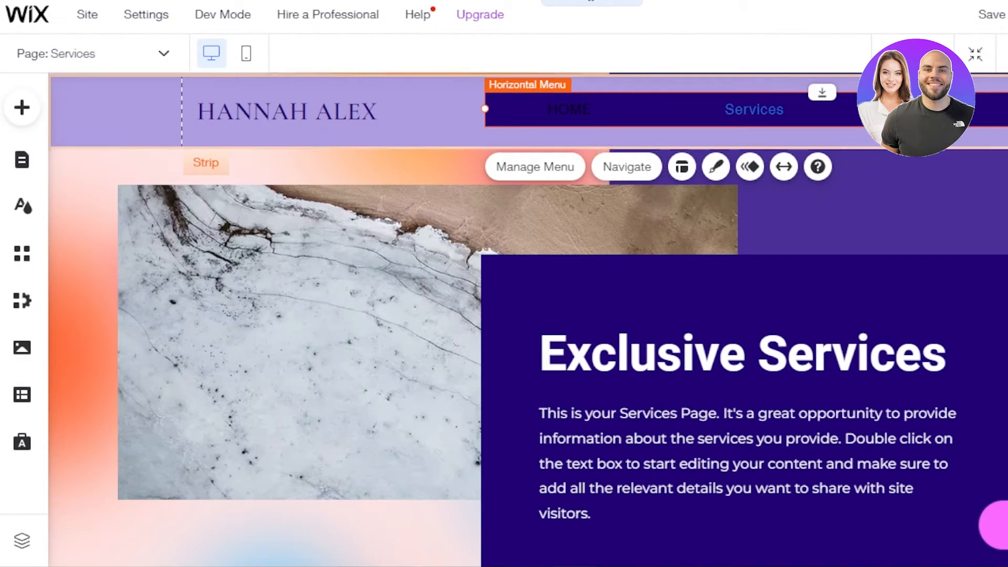
left_click(620, 164)
left_click(58, 171)
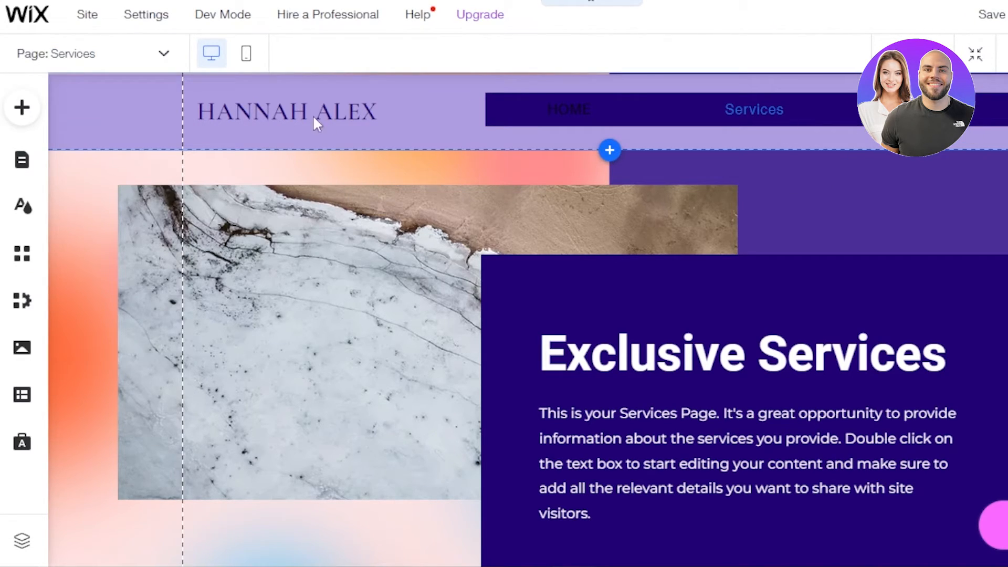
Set the menu's overflow to scroll, narrow it, and move it left beside the name title
left_click(687, 93)
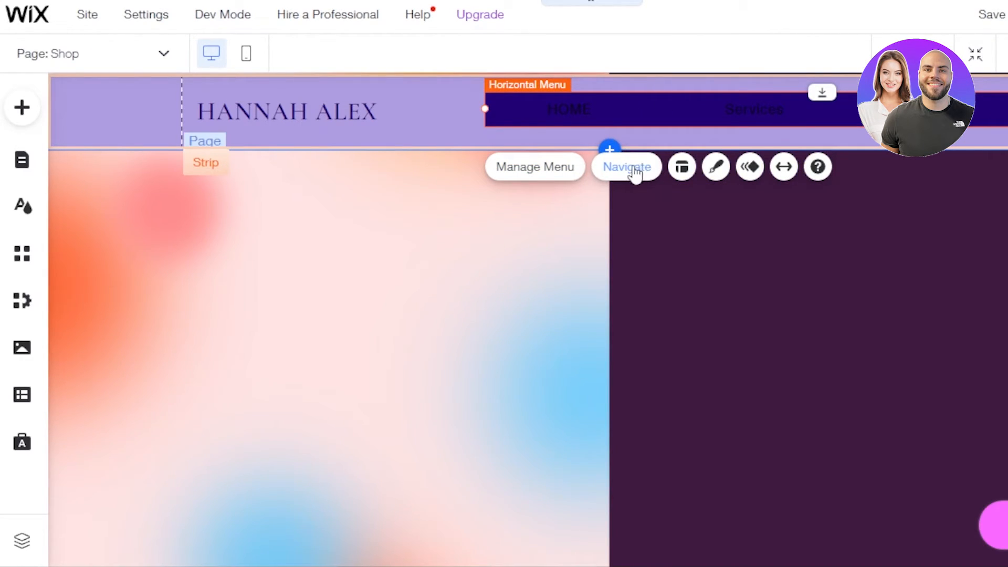
left_click(680, 168)
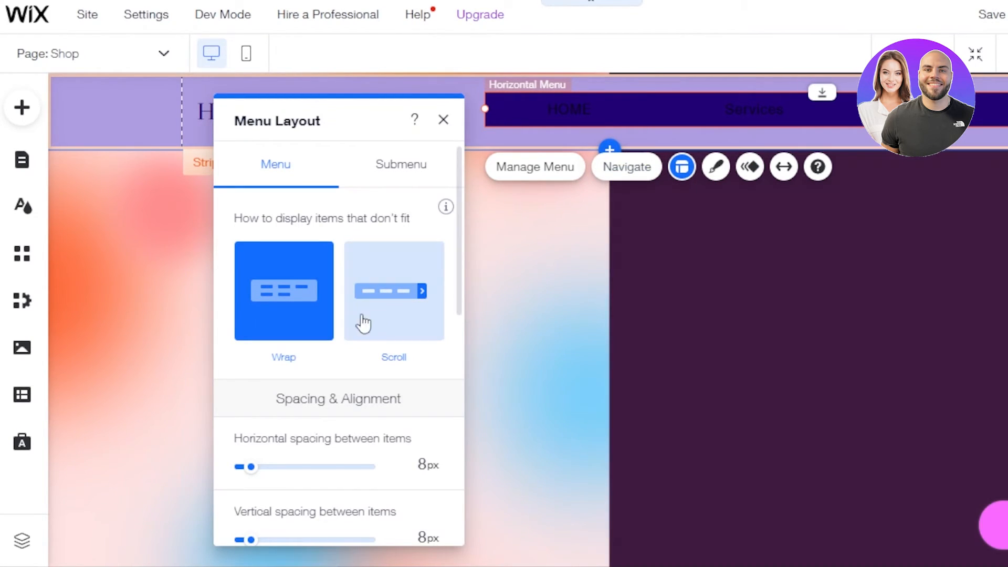
left_click(385, 330)
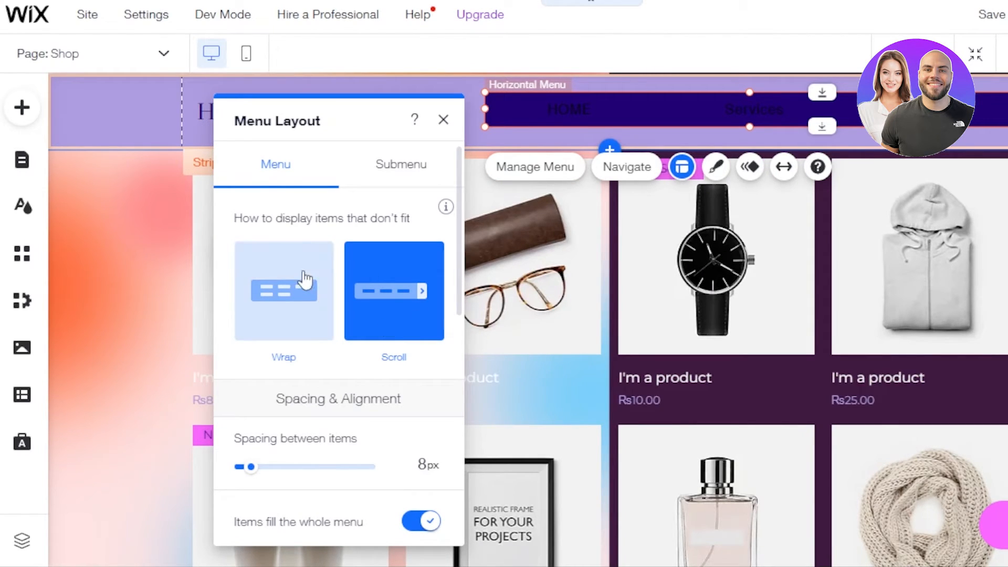
left_click(285, 274)
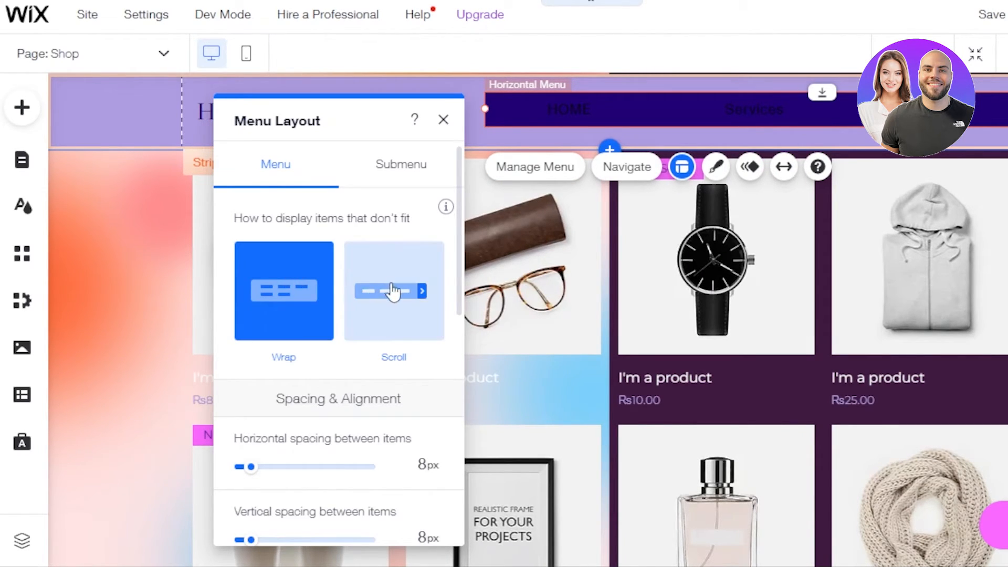
left_click(394, 293)
left_click_drag(480, 112, 624, 109)
left_click_drag(759, 108, 588, 116)
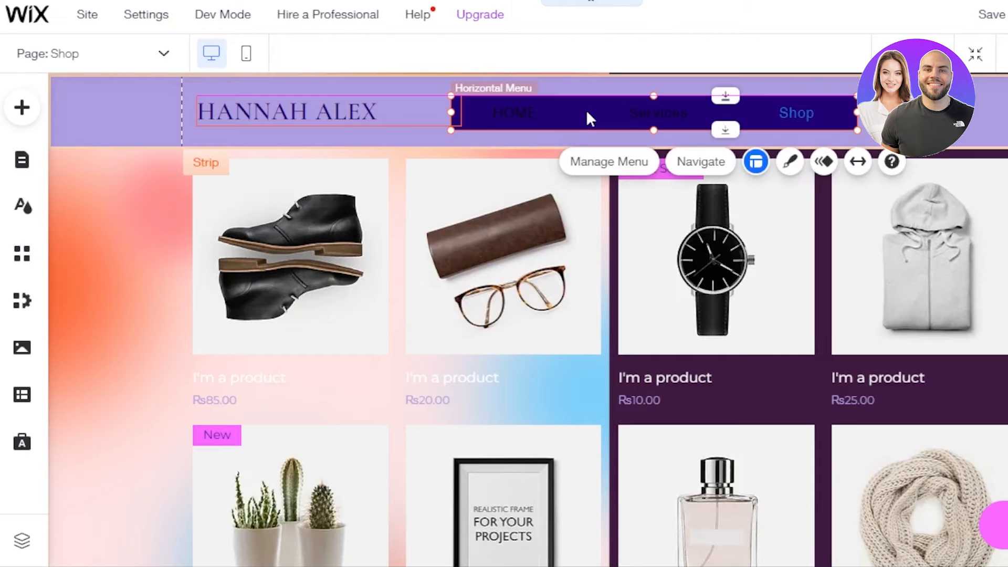
Place a black social icon bar from the Social elements at the header's right, beside the menu
left_click(21, 108)
scroll(193, 216, "down", 1)
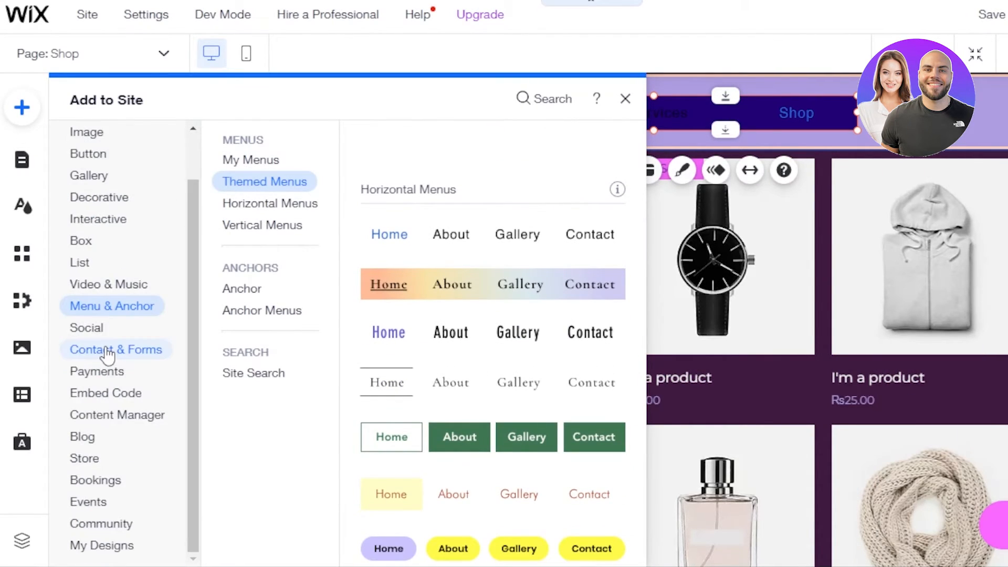
left_click(94, 329)
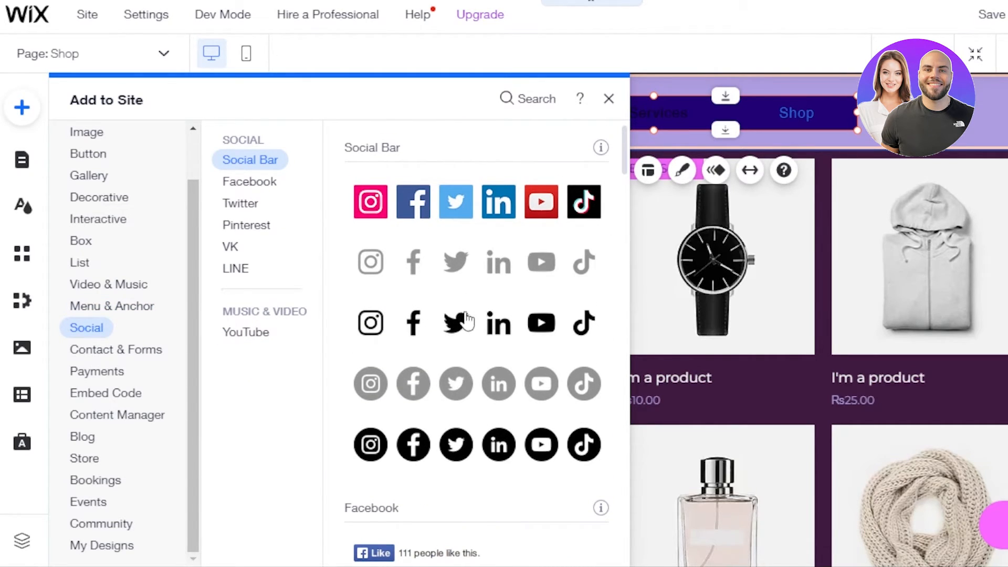
left_click_drag(468, 322, 811, 115)
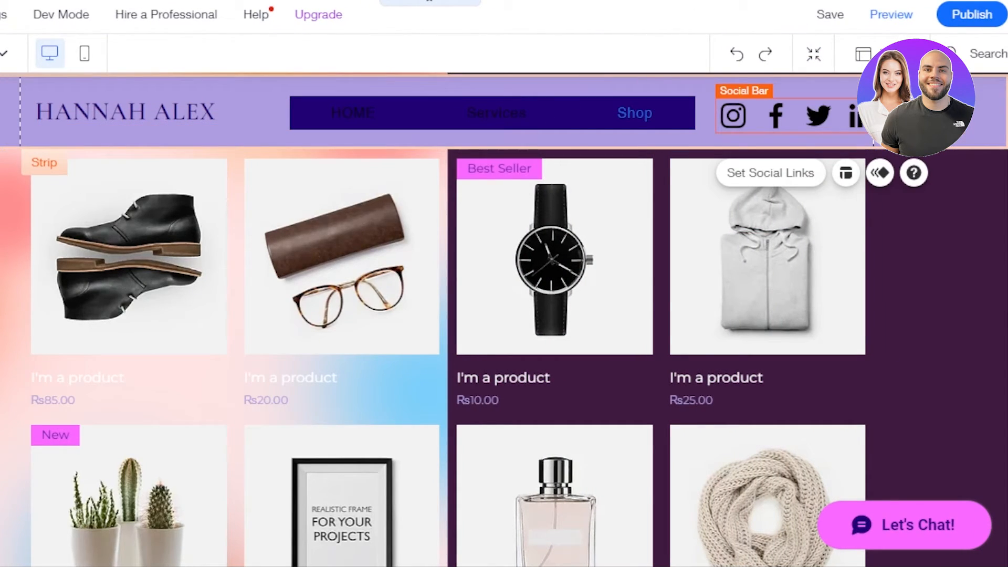
Delete the TikTok, LinkedIn and YouTube links, keeping only Instagram, Facebook and Twitter
left_click(797, 173)
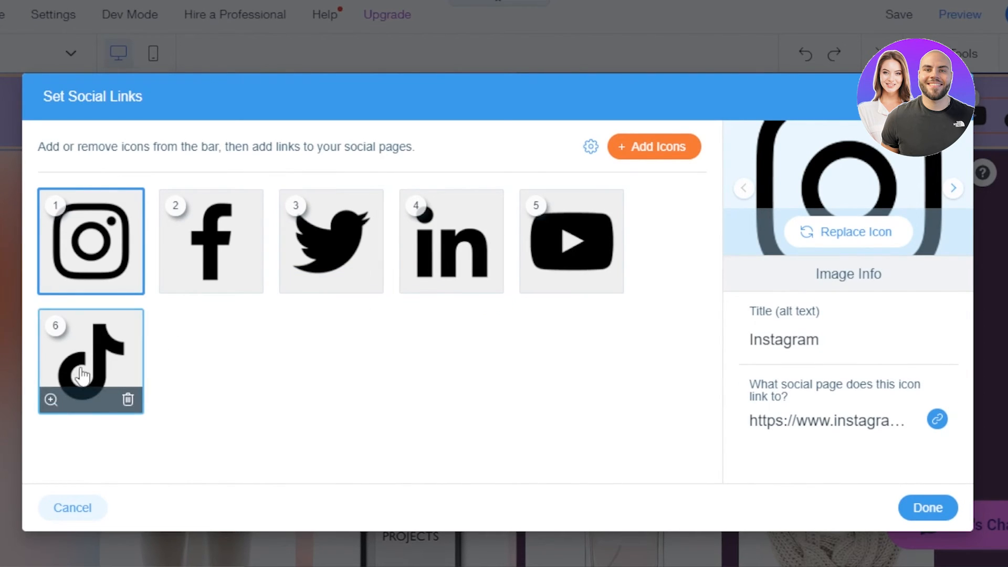
left_click(128, 402)
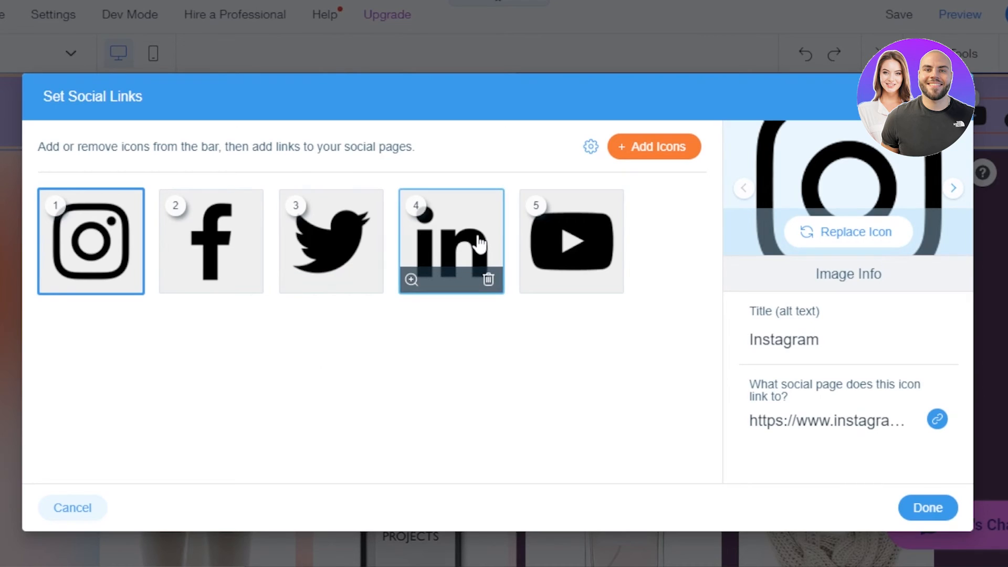
left_click(488, 279)
left_click(488, 281)
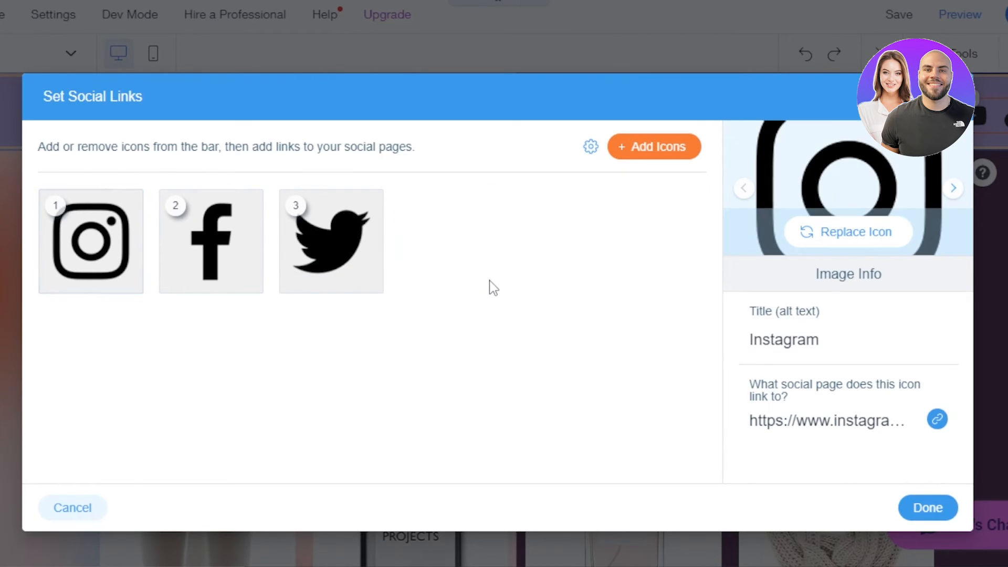
left_click(928, 507)
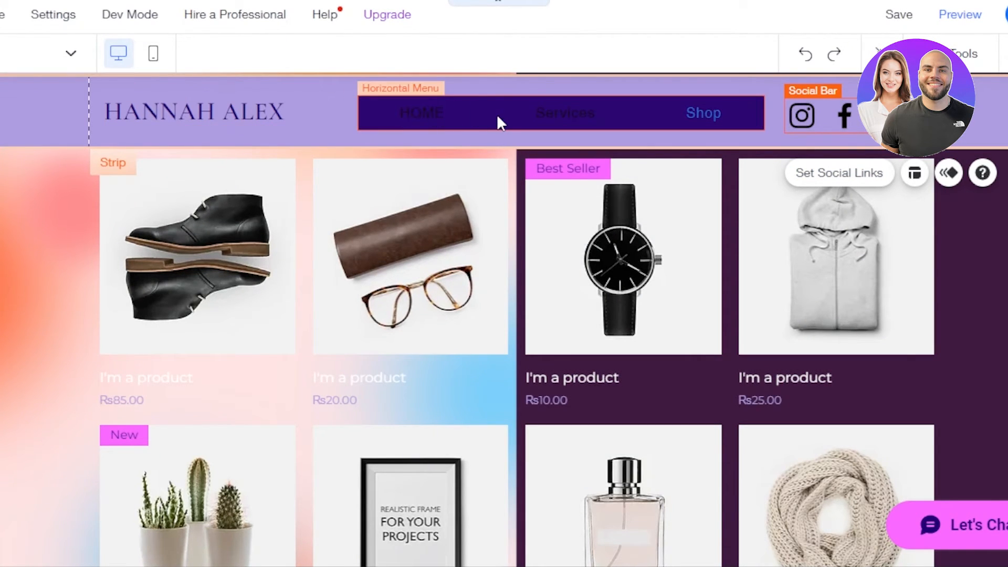
Give the horizontal menu the light design style with a pale-yellow highlighted Shop item
left_click(464, 114)
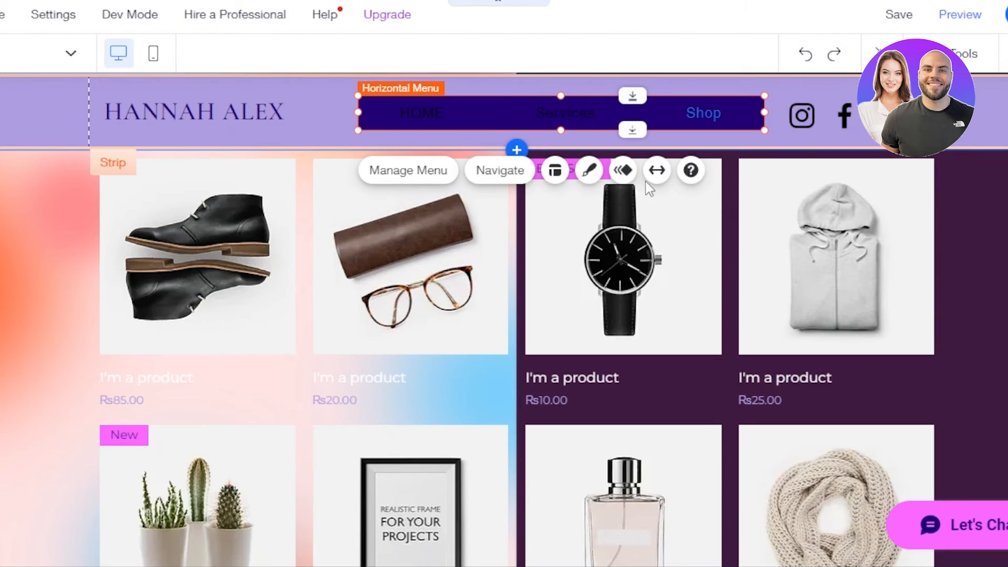
left_click(584, 178)
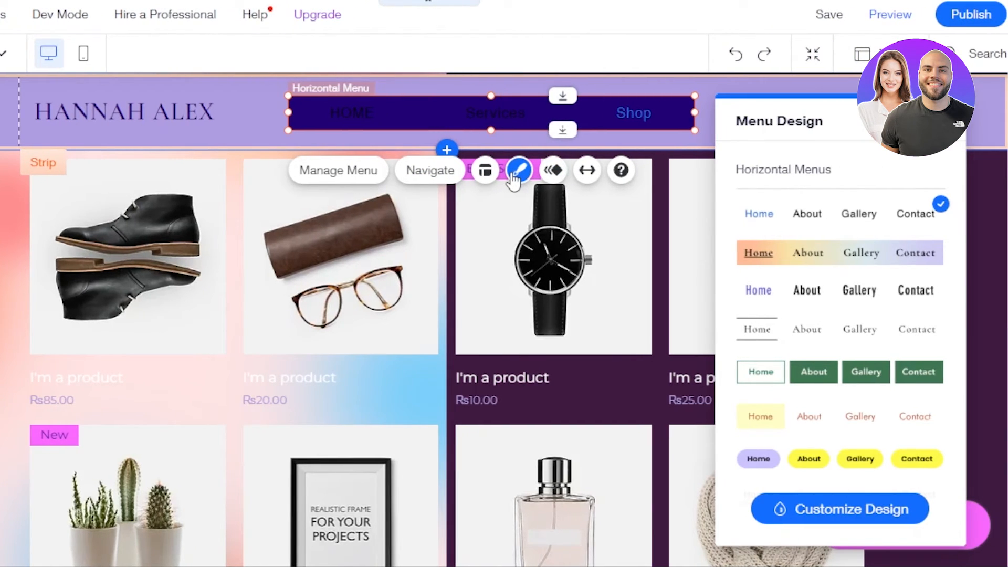
left_click(807, 340)
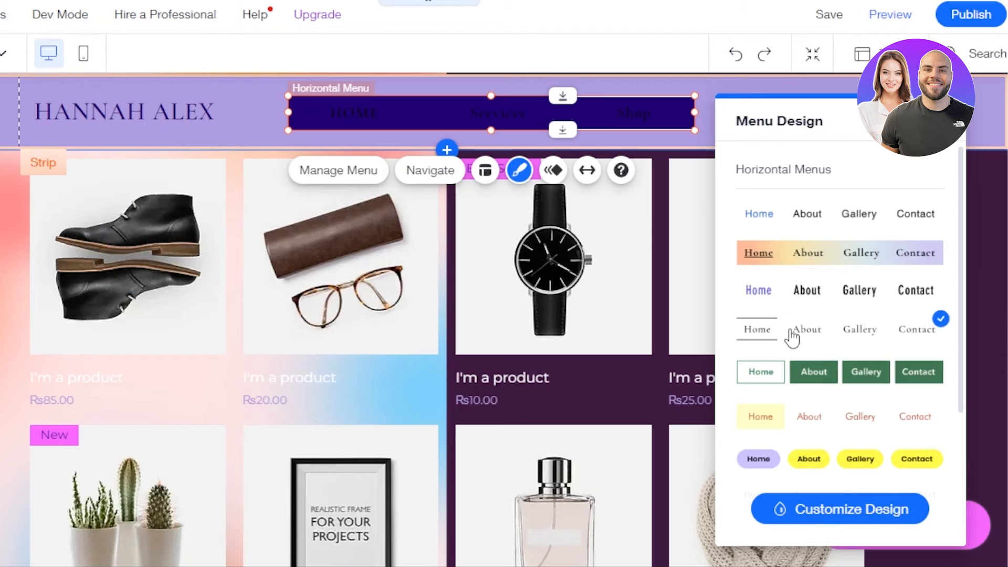
left_click(779, 425)
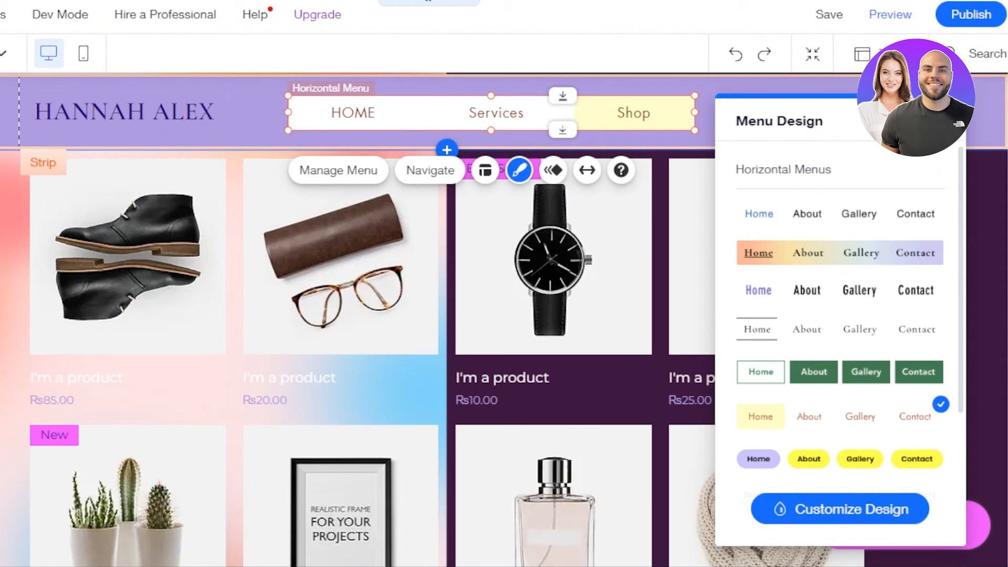
left_click(948, 120)
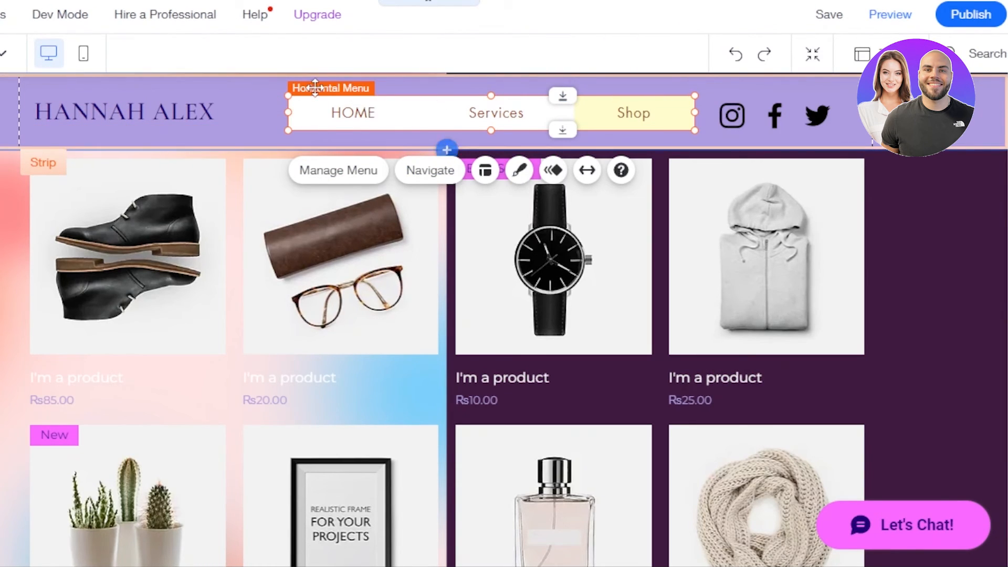
left_click(168, 170)
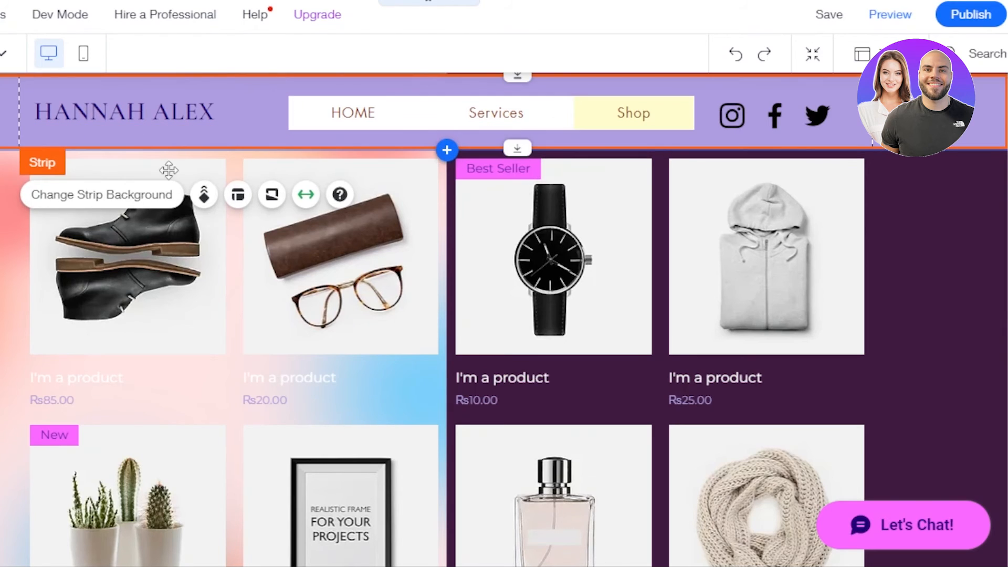
Set the header strip's background colour to plain white
left_click(140, 195)
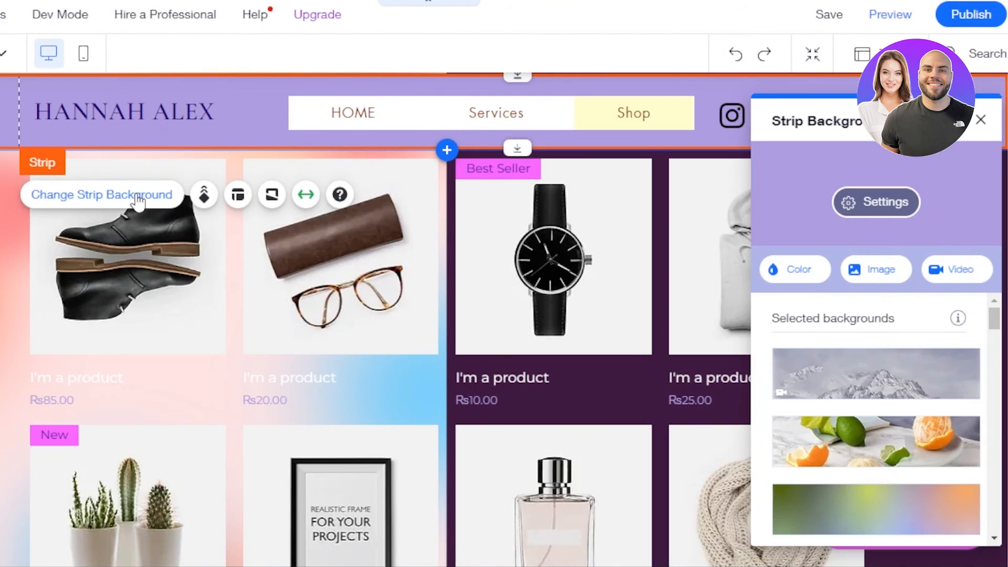
left_click(788, 268)
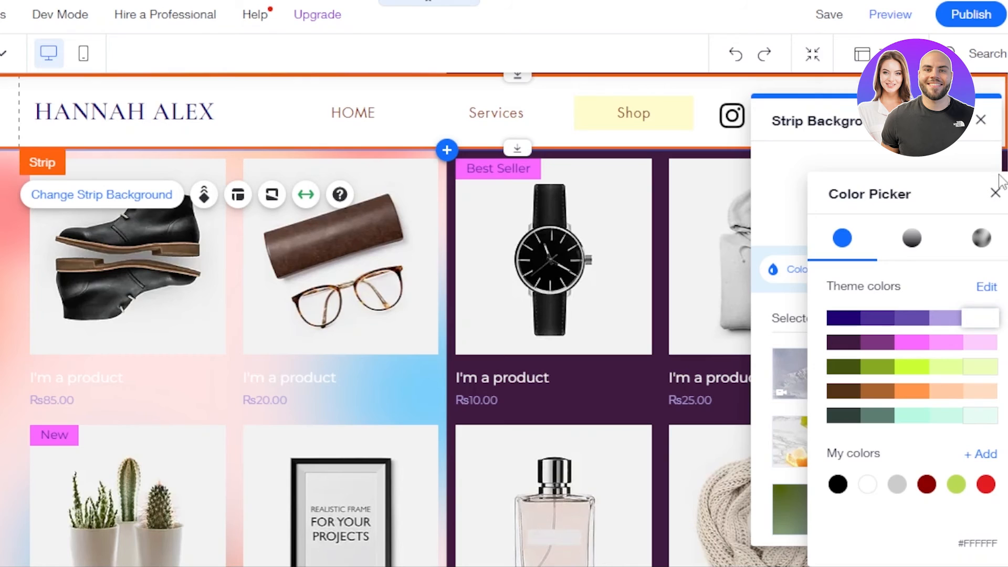
left_click(996, 192)
left_click(981, 119)
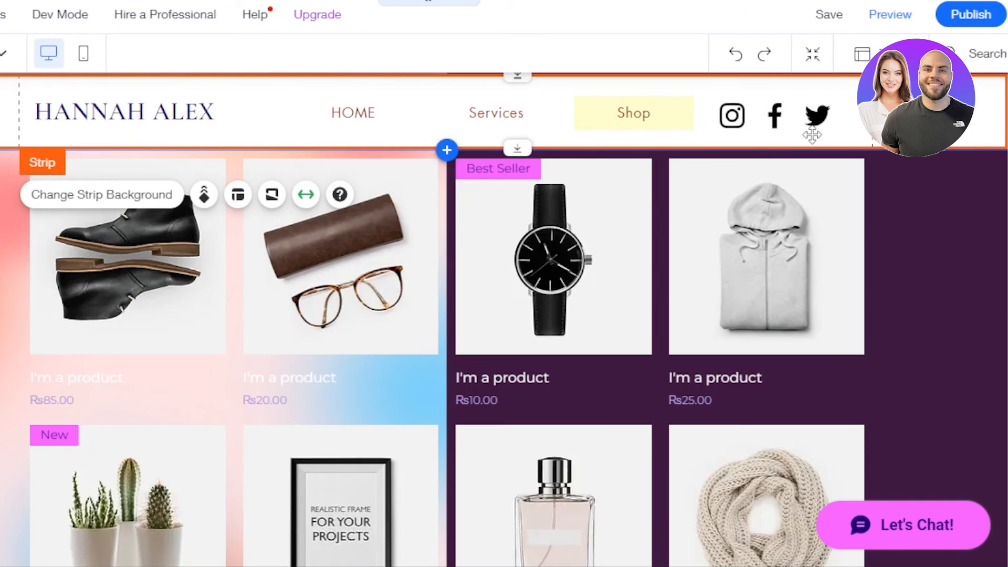
Review the page and select the horizontal menu in the header again
scroll(446, 315, "down", 7)
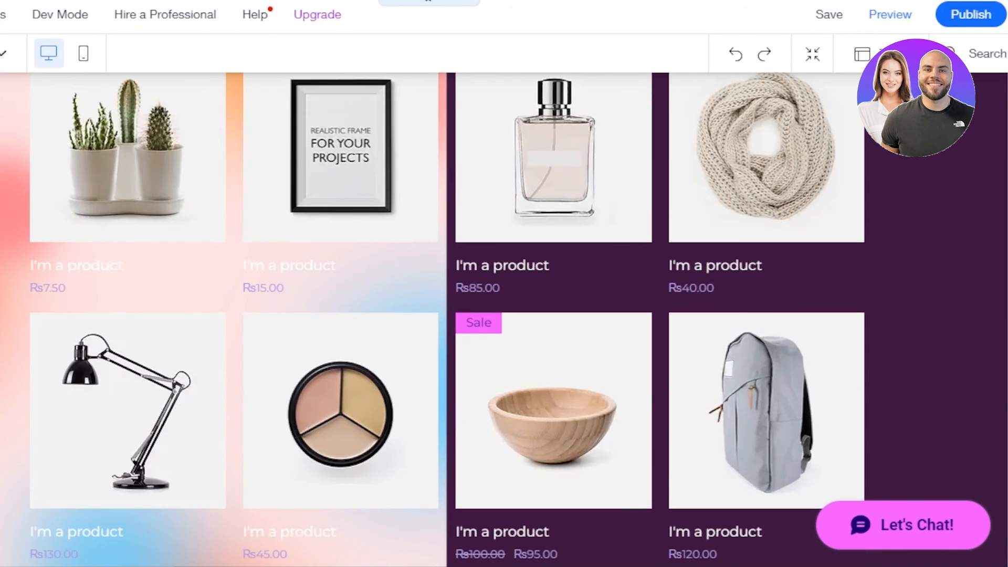
scroll(446, 315, "up", 7)
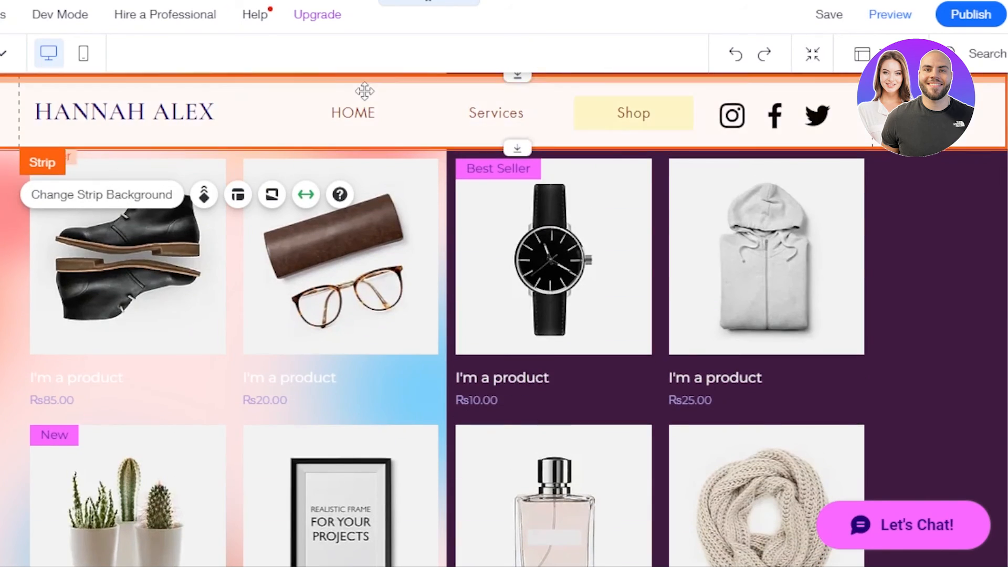
left_click(355, 114)
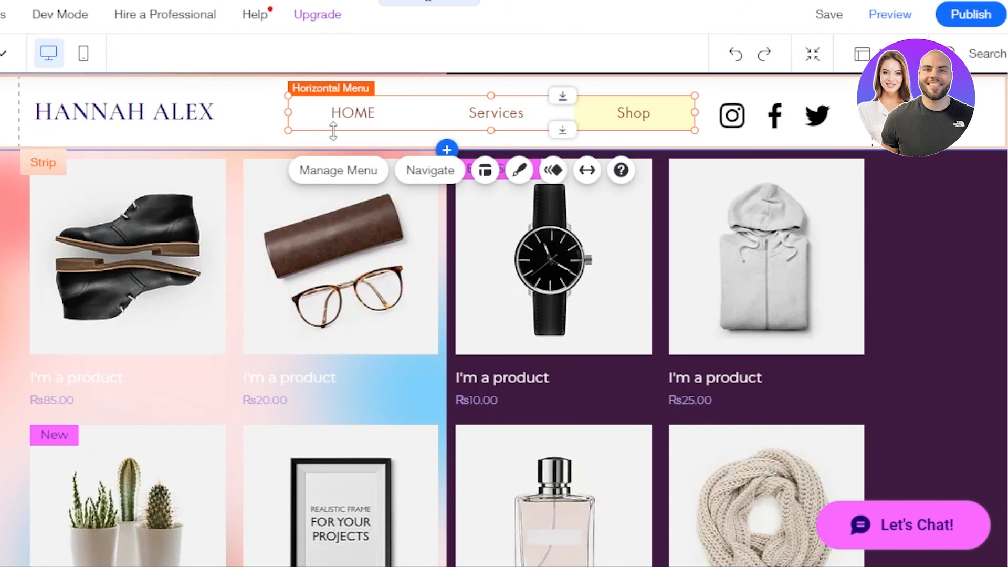
left_click(431, 170)
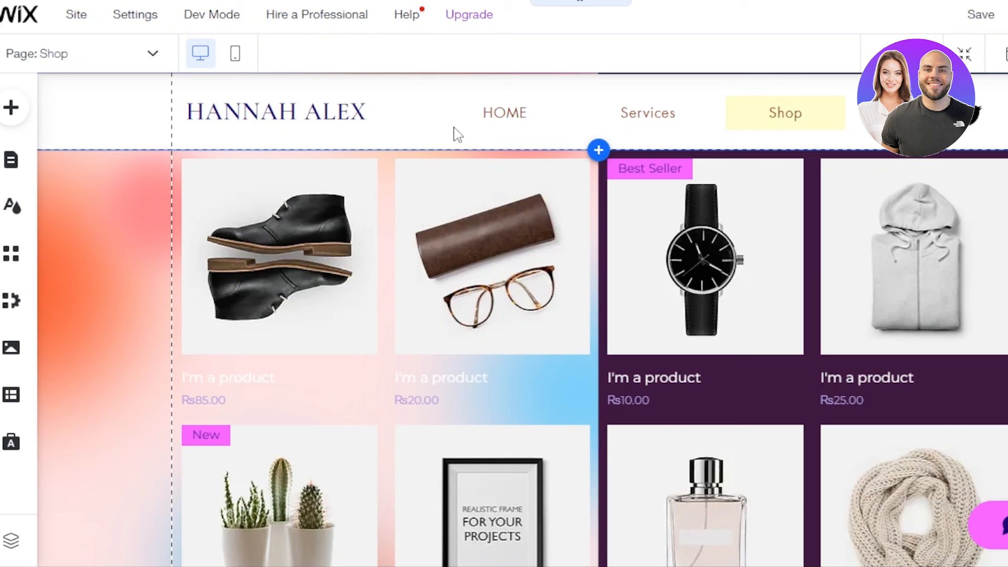
Navigate to the HOME page through the header menu's HOME item
left_click(544, 123)
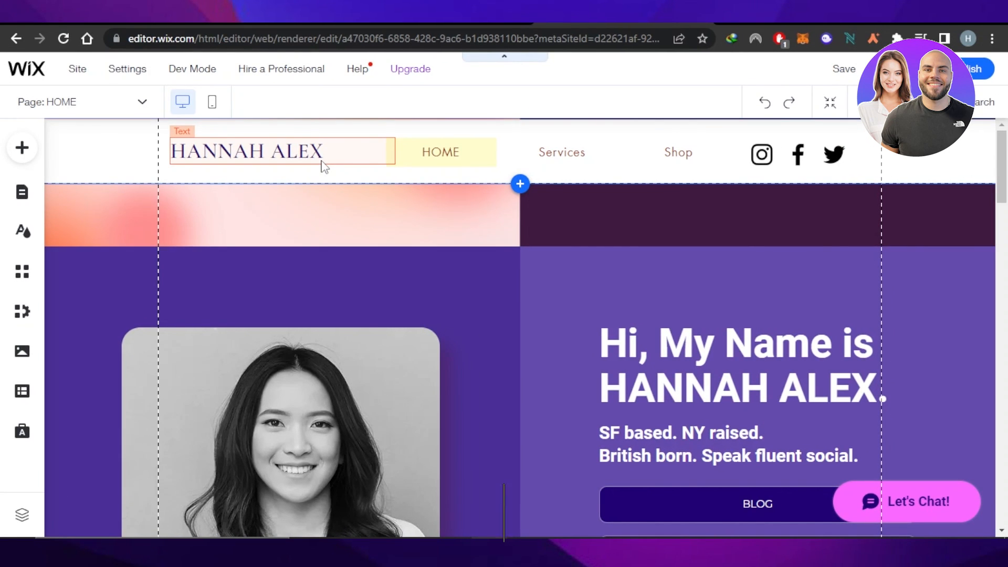
mouse_move(1002, 157)
left_mouse_down()
mouse_move(1003, 364)
mouse_move(1006, 130)
mouse_move(1005, 414)
mouse_move(1003, 158)
left_mouse_up()
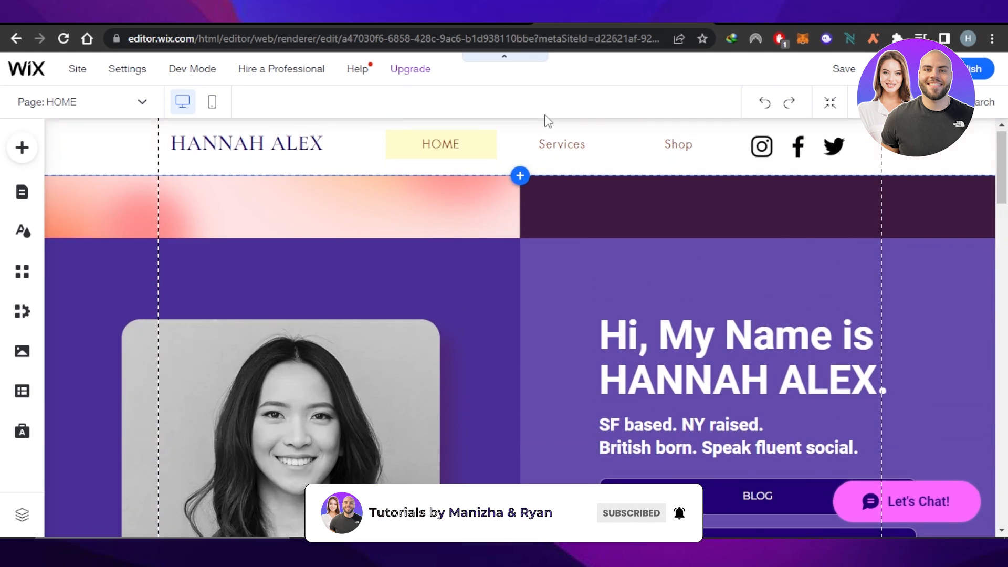